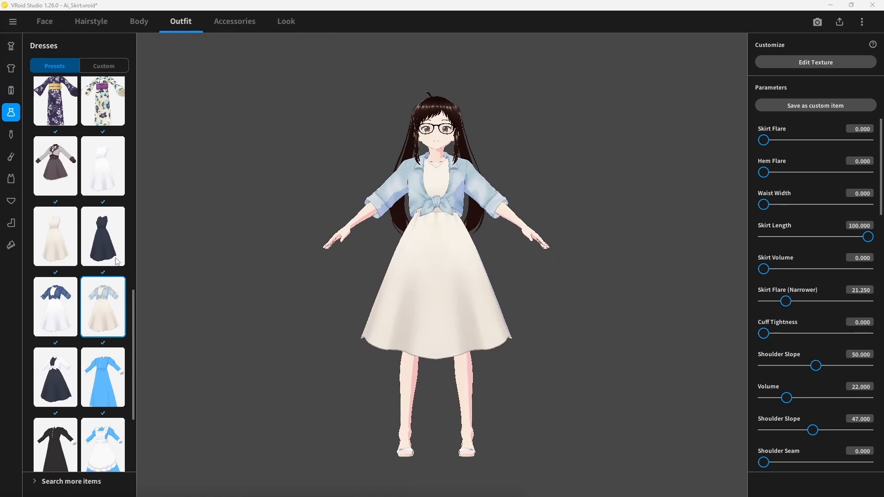
- Try the long white sleeveless dress and another dress preset on the character
{"action": "left_click", "coordinate": [117, 185]}
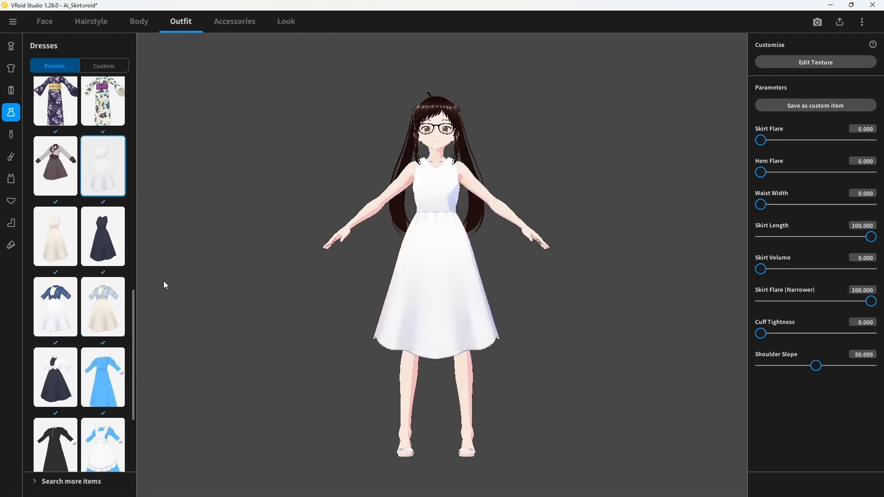
{"action": "left_click_drag", "start_coordinate": [133, 361], "coordinate": [138, 223]}
{"action": "left_click", "coordinate": [96, 306]}
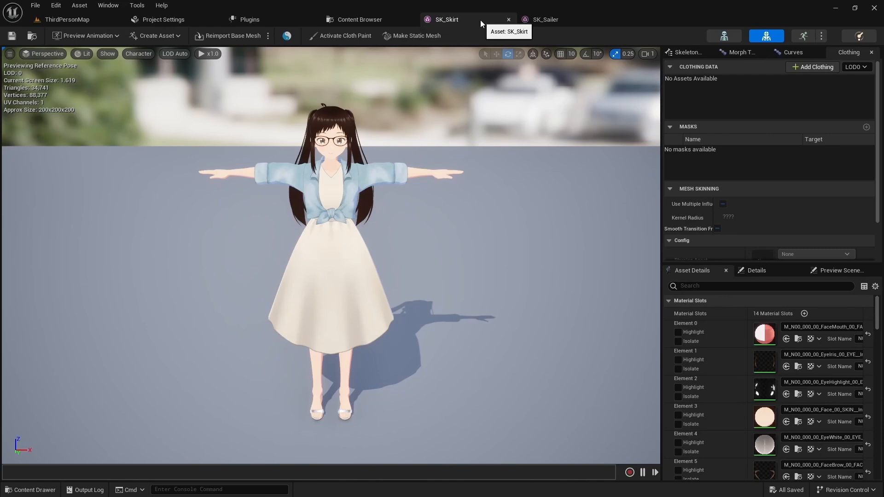
- Switch to Unreal Engine and create clothing data named SK_Sailer_Clothing_Skirt from the skirt section of SK_Sailer
{"action": "left_click", "coordinate": [552, 21]}
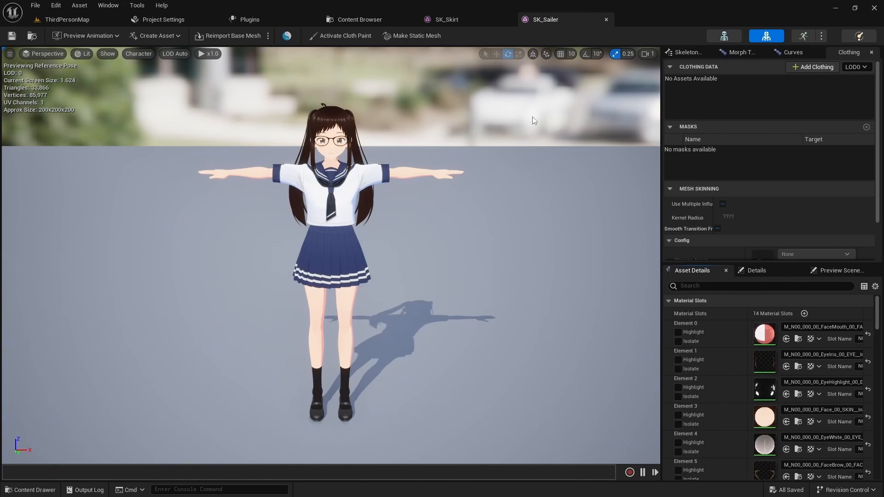
{"action": "right_click", "coordinate": [342, 253]}
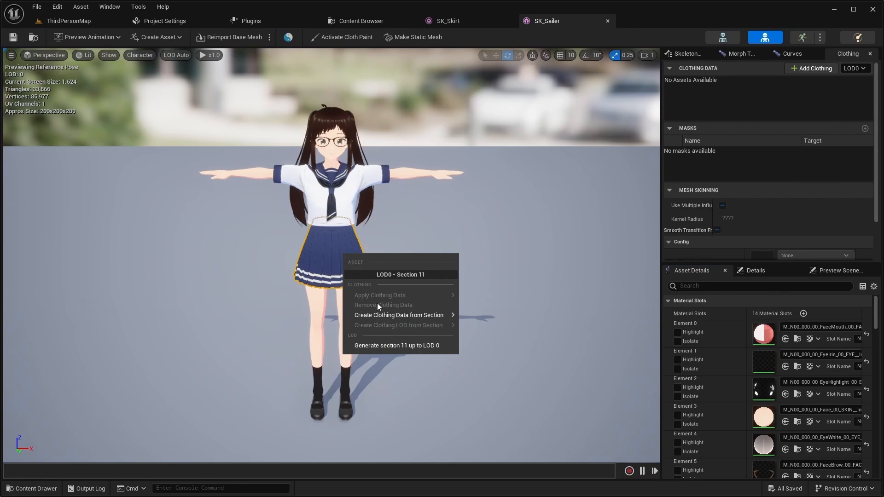
{"action": "mouse_move", "coordinate": [384, 316]}
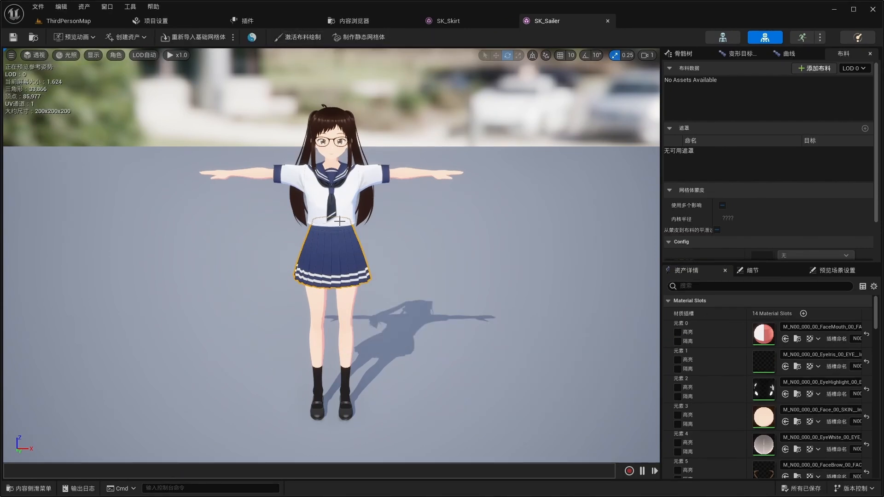
{"action": "right_click", "coordinate": [342, 276]}
{"action": "mouse_move", "coordinate": [381, 341]}
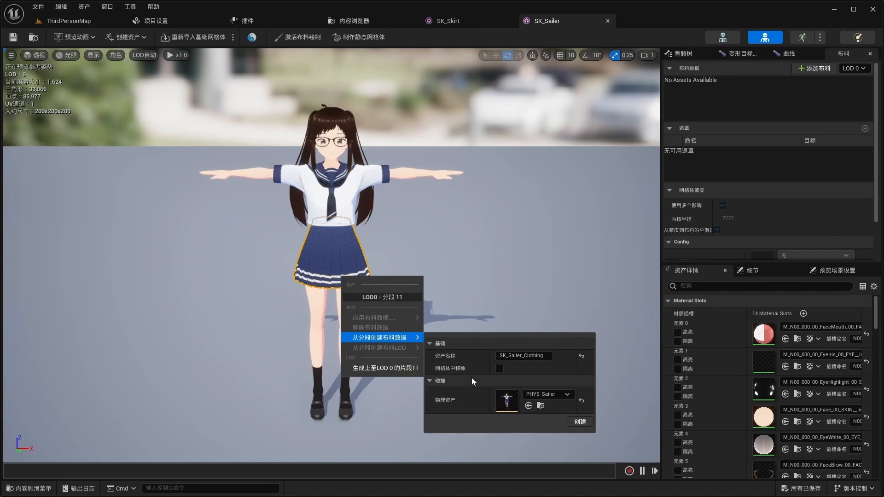
{"action": "left_click", "coordinate": [545, 358]}
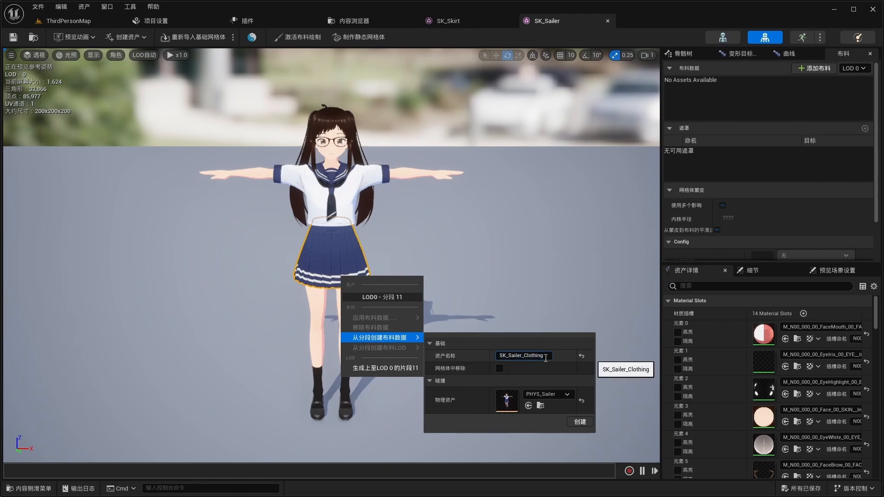
{"action": "type", "text": "_Skirt"}
{"action": "left_click", "coordinate": [580, 421]}
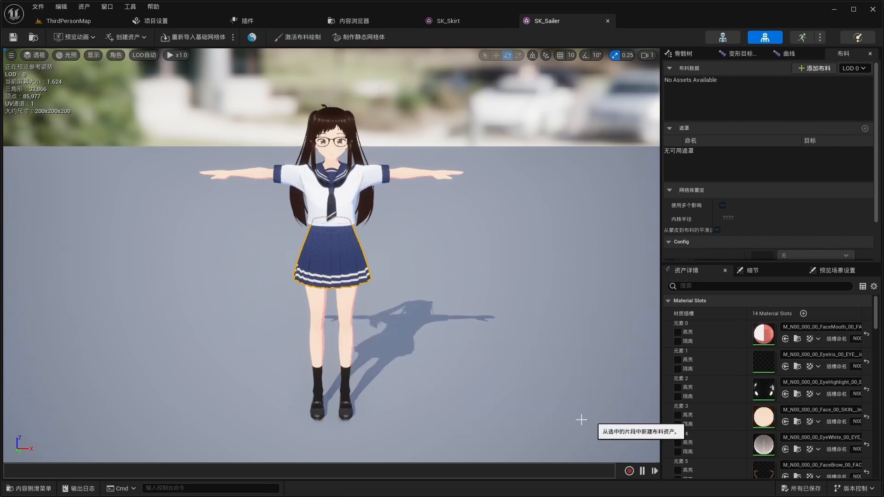
- Apply the SK_Sailer_Clothing_Skirt_0 - LOD0 clothing data to the skirt section
{"action": "right_click", "coordinate": [342, 265]}
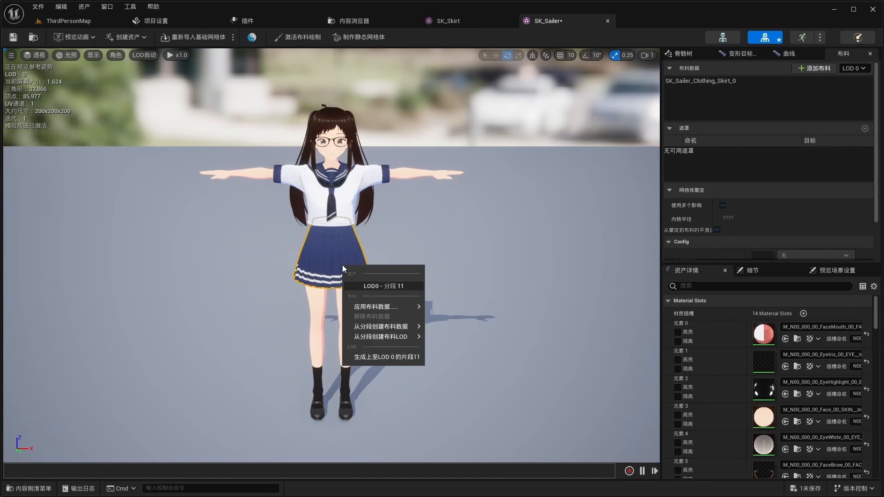
{"action": "mouse_move", "coordinate": [362, 306]}
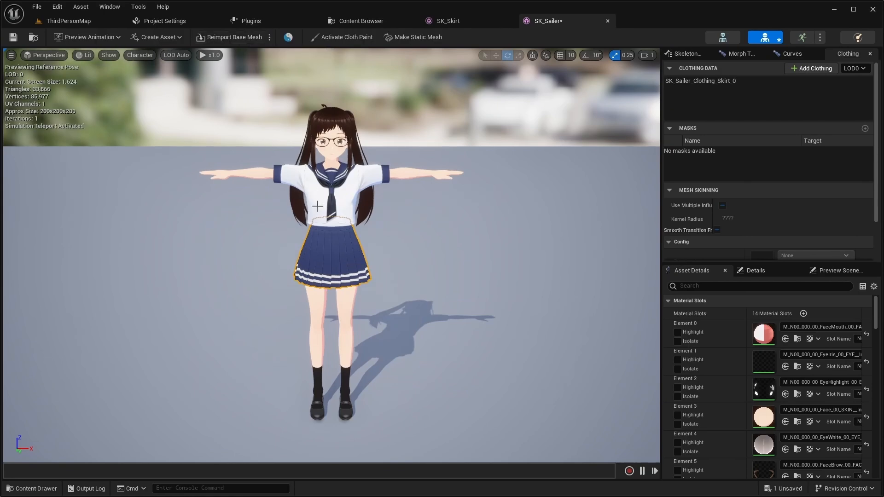
{"action": "right_click", "coordinate": [326, 260]}
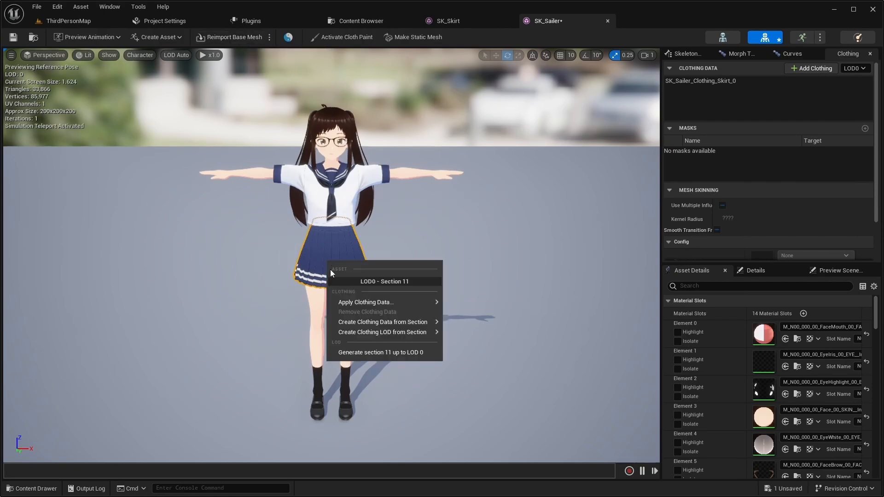
{"action": "mouse_move", "coordinate": [350, 303]}
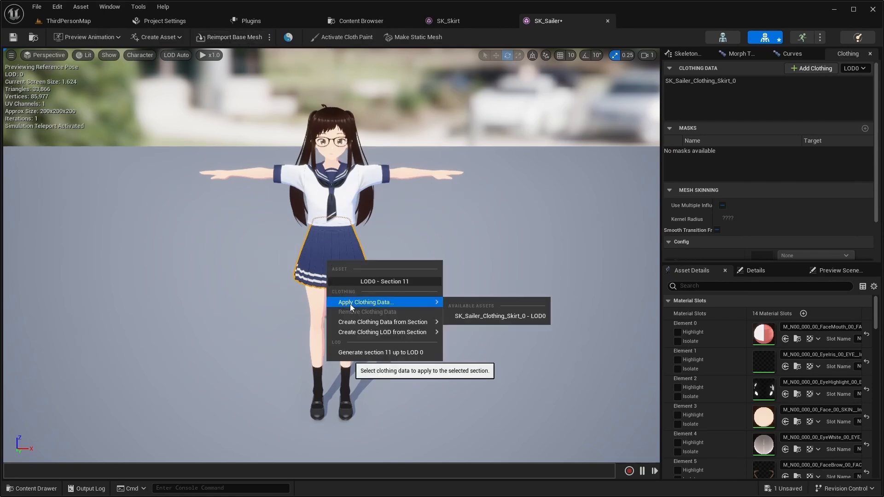
{"action": "left_click", "coordinate": [484, 314]}
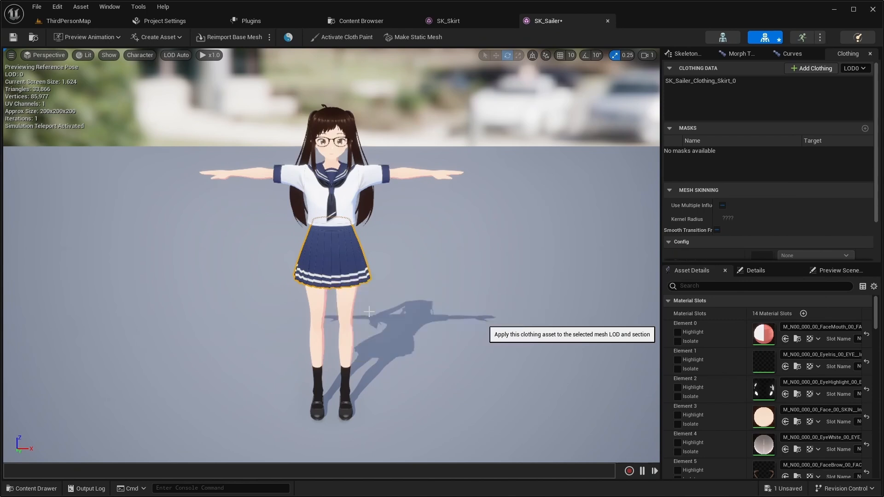
{"action": "right_click", "coordinate": [339, 274]}
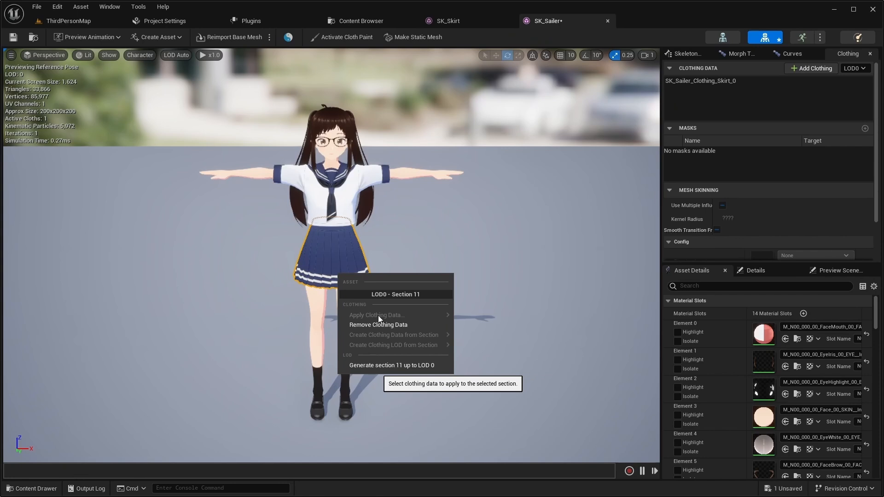
{"action": "left_click", "coordinate": [529, 334]}
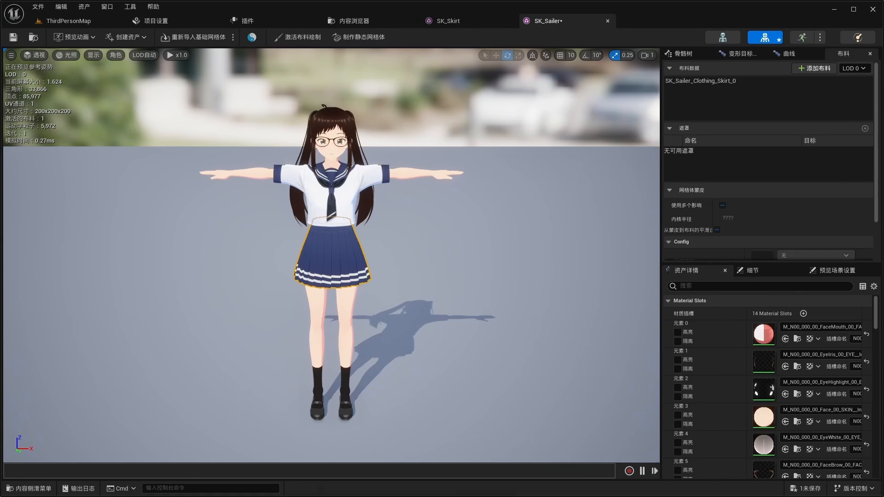
- Create clothing data named SK_Sailer_Clothing_Top from the sailor top's mesh section
{"action": "left_click", "coordinate": [348, 201]}
{"action": "right_click", "coordinate": [349, 201]}
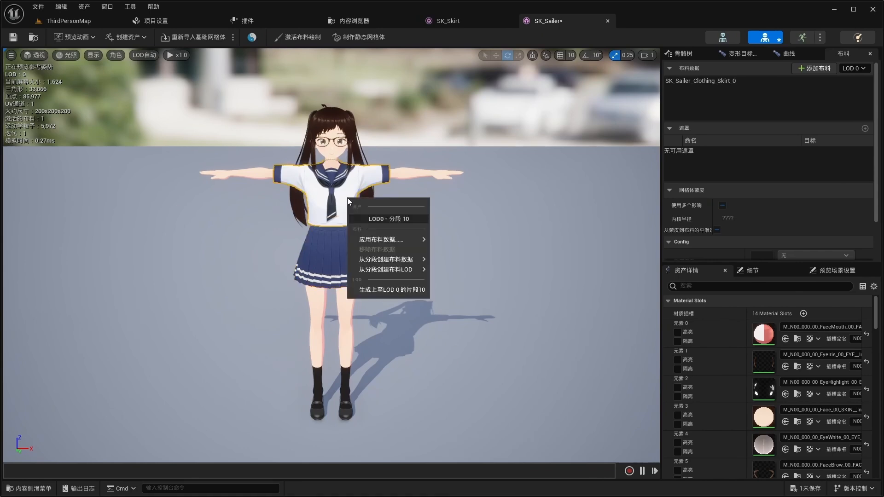
{"action": "mouse_move", "coordinate": [387, 259]}
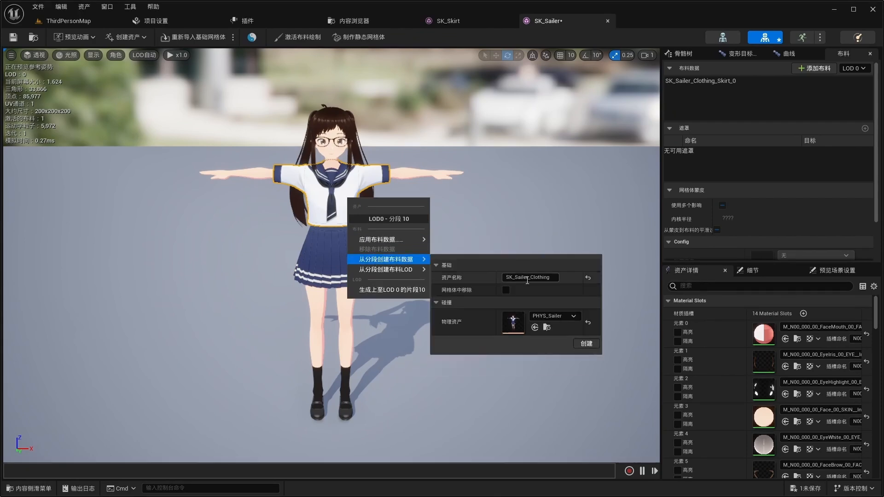
{"action": "double_click", "coordinate": [551, 277]}
{"action": "left_click", "coordinate": [551, 277]}
{"action": "type", "text": "_"}
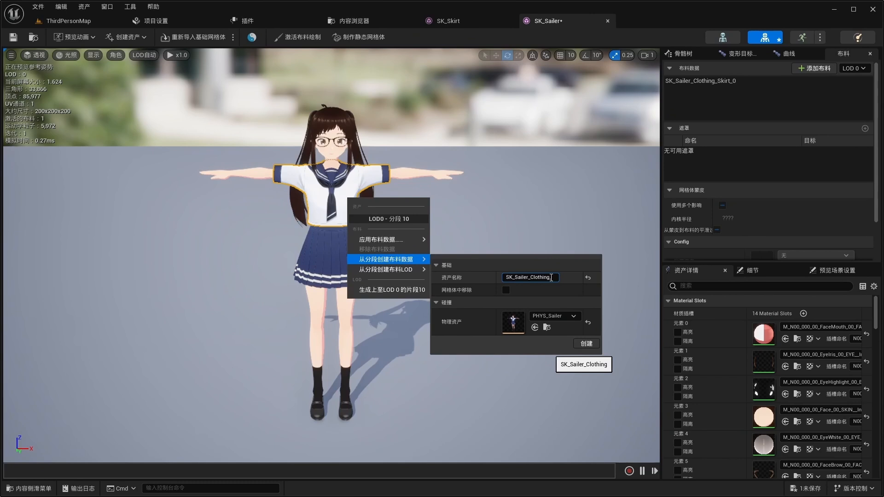
{"action": "type", "text": "Top"}
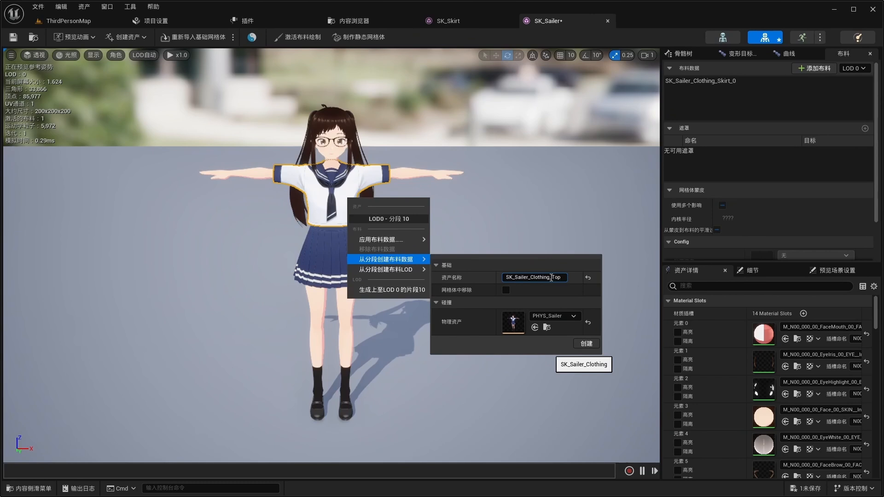
{"action": "left_click", "coordinate": [590, 345]}
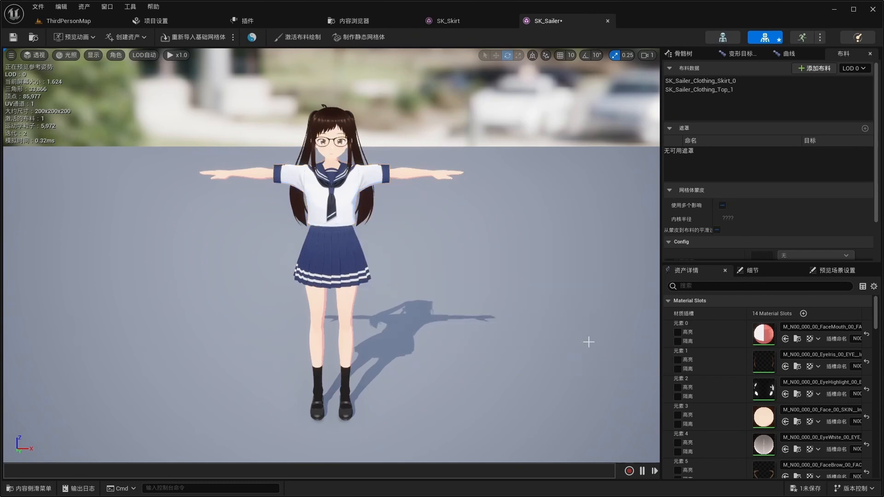
- Apply the SK_Sailer_Clothing_Top_1 - LOD0 clothing data to the sailor top section
{"action": "right_click", "coordinate": [353, 211]}
{"action": "mouse_move", "coordinate": [373, 253]}
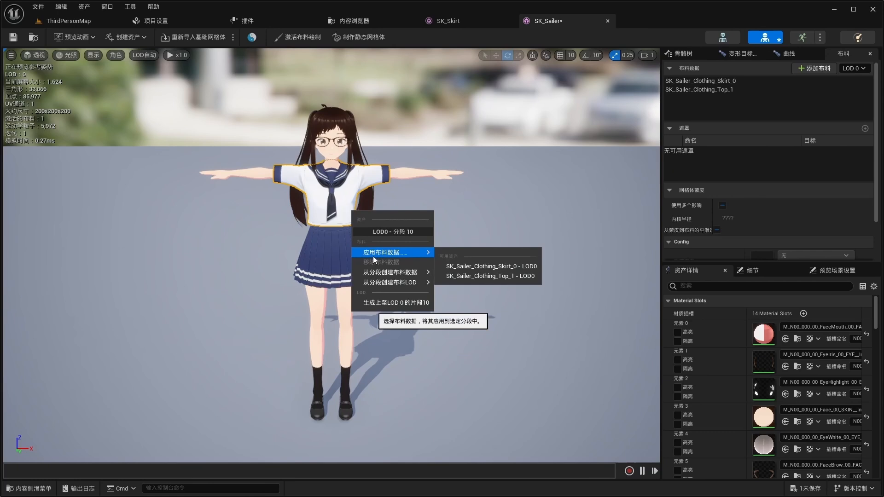
{"action": "left_click", "coordinate": [471, 275]}
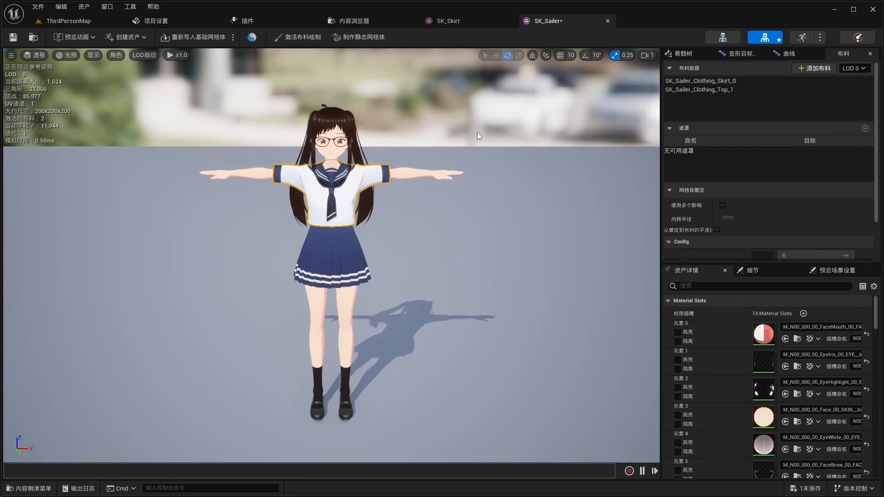
- Paint the Max Distance mask of SK_Sailer_Clothing_Skirt_0 with a value of 50 over the skirt, and leave cloth painting
{"action": "left_click", "coordinate": [324, 247]}
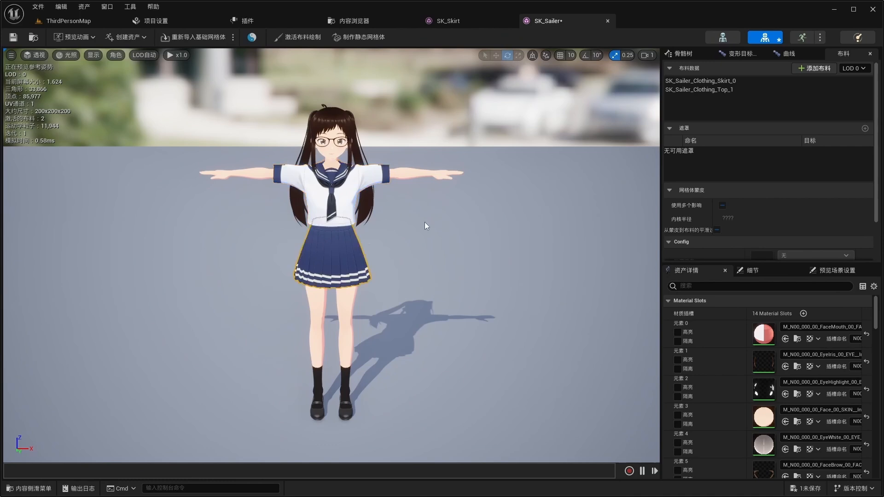
{"action": "left_click", "coordinate": [701, 82]}
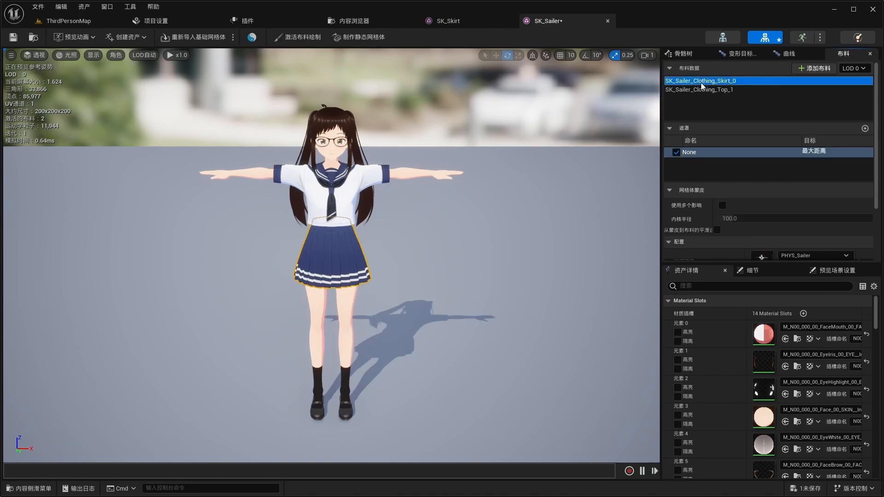
{"action": "left_click", "coordinate": [297, 40]}
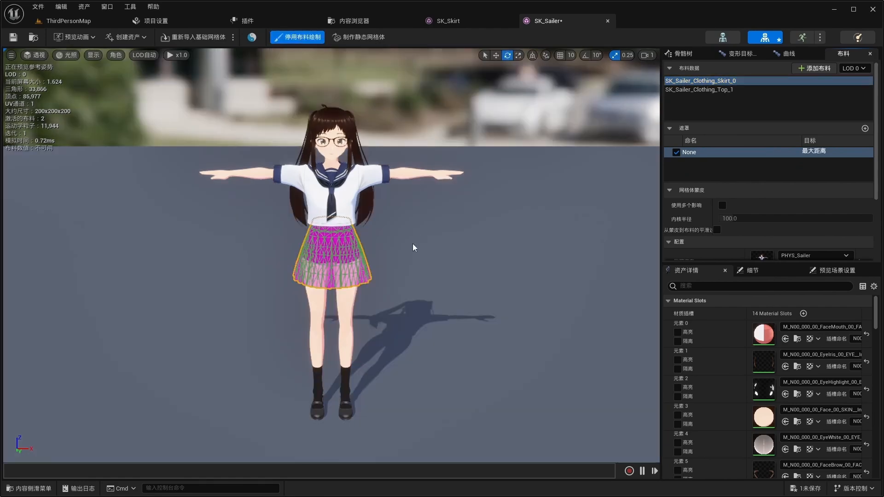
{"action": "scroll", "coordinate": [414, 247], "scroll_direction": "up", "scroll_amount": 8}
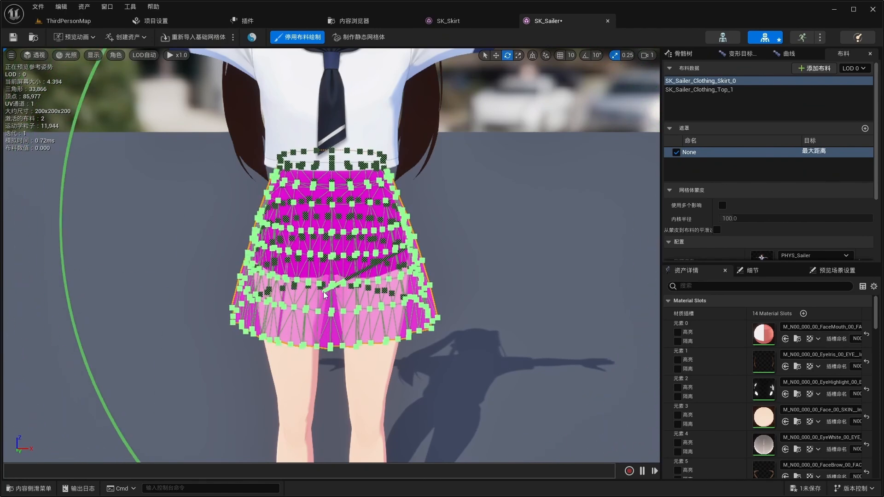
{"action": "scroll", "coordinate": [324, 295], "scroll_direction": "down", "scroll_amount": 6}
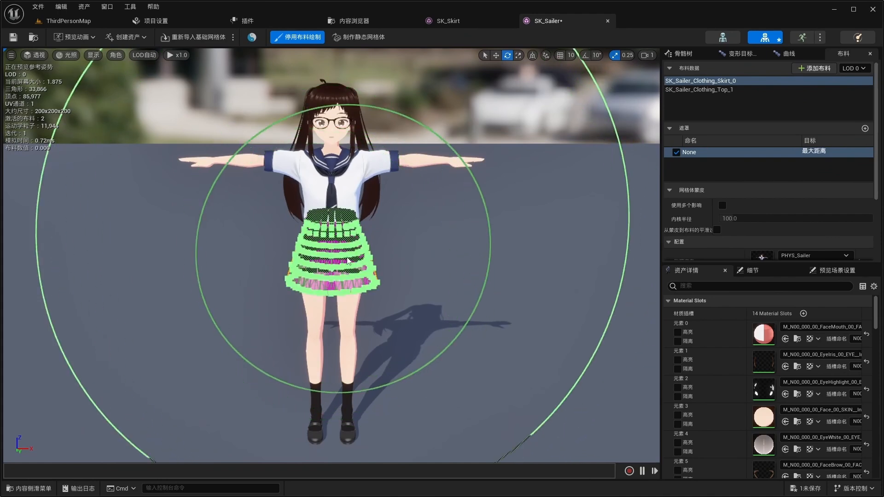
{"action": "left_click", "coordinate": [330, 263]}
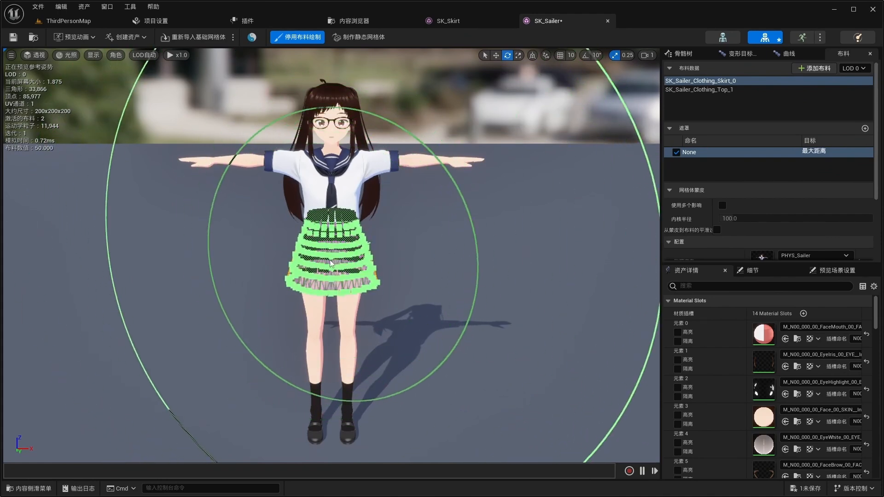
{"action": "scroll", "coordinate": [464, 276], "scroll_direction": "up", "scroll_amount": 5}
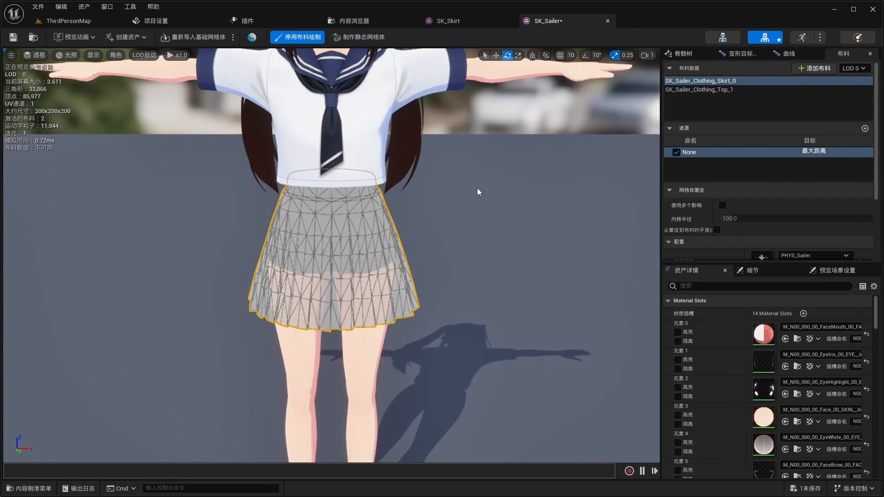
{"action": "left_click", "coordinate": [295, 39]}
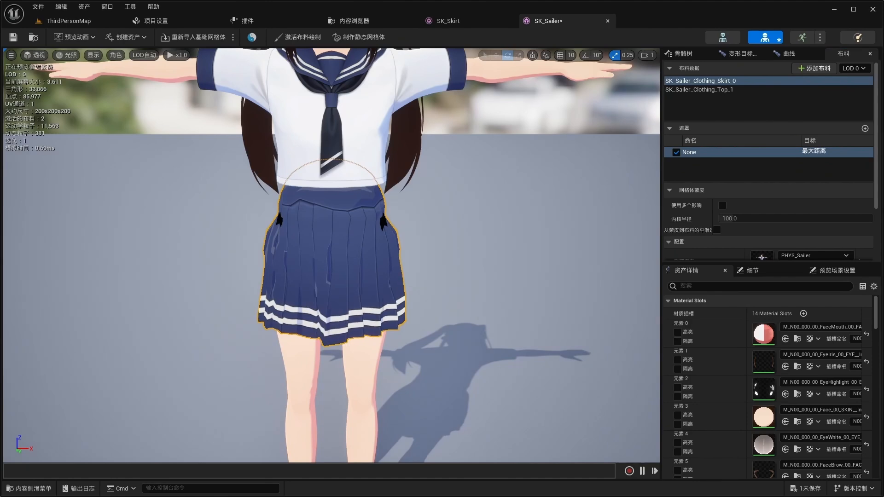
- Locate the skirt clothing's physics asset PHYS_Sailer in the Content Browser and open it for editing
{"action": "mouse_move", "coordinate": [437, 337]}
{"action": "left_mouse_down", "text": "alt"}
{"action": "mouse_move", "coordinate": [193, 333]}
{"action": "mouse_move", "coordinate": [479, 331]}
{"action": "mouse_move", "coordinate": [438, 337]}
{"action": "left_mouse_up", "text": "alt"}
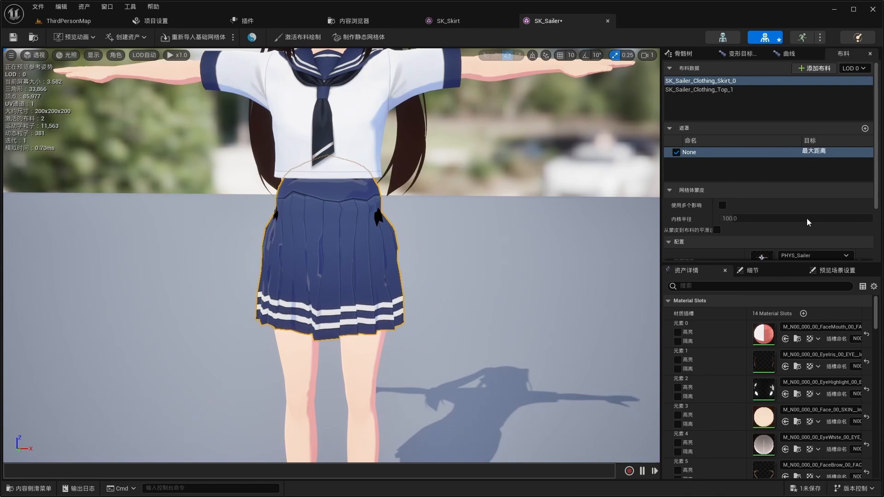
{"action": "scroll", "coordinate": [721, 199], "scroll_direction": "down", "scroll_amount": 2}
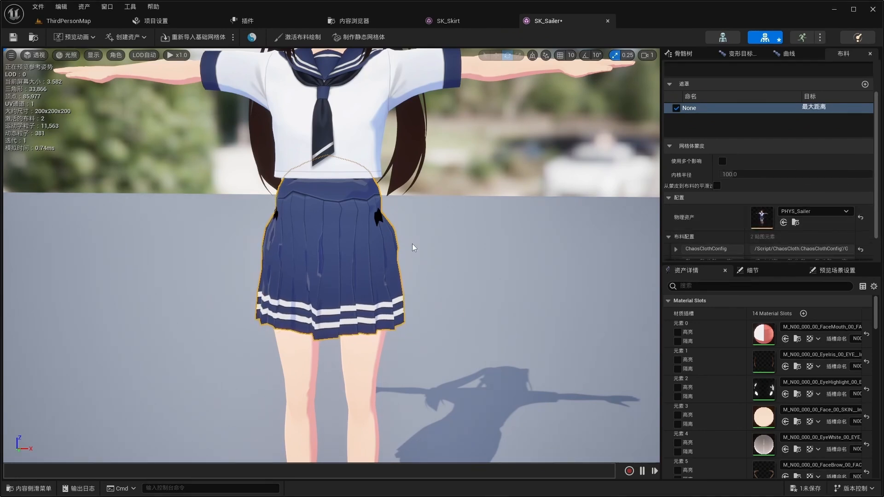
{"action": "left_click", "coordinate": [795, 222]}
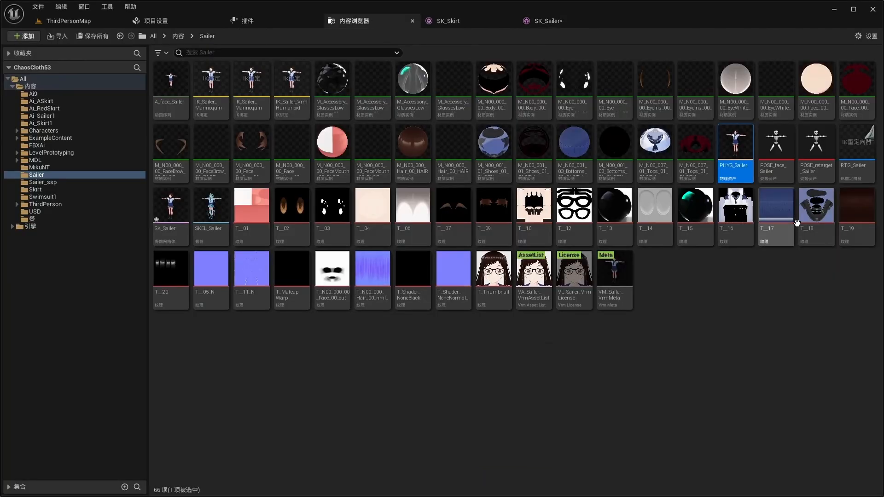
{"action": "double_click", "coordinate": [732, 153]}
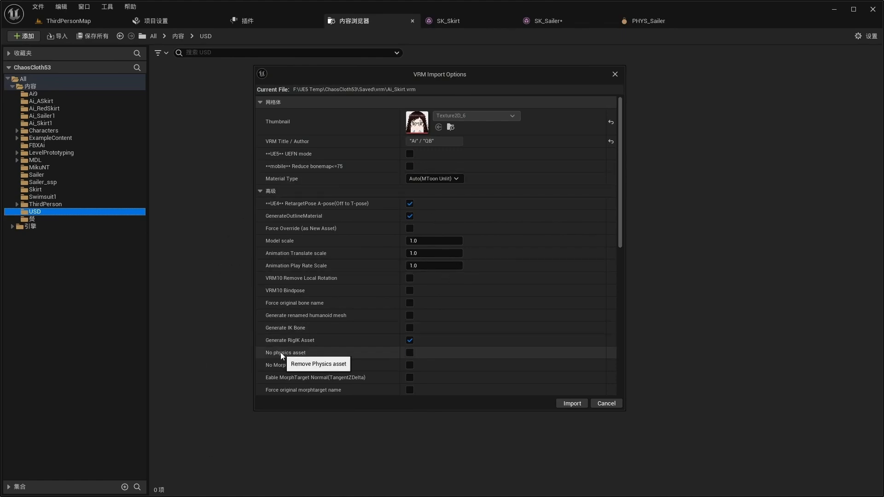
- Enable the No physics asset option in the VRM import options, and cancel the import
{"action": "left_click", "coordinate": [413, 351]}
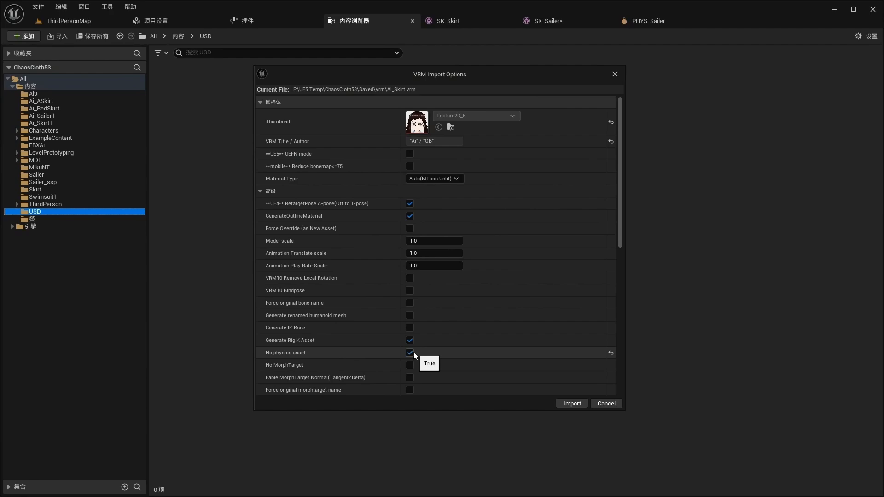
{"action": "left_click", "coordinate": [612, 404]}
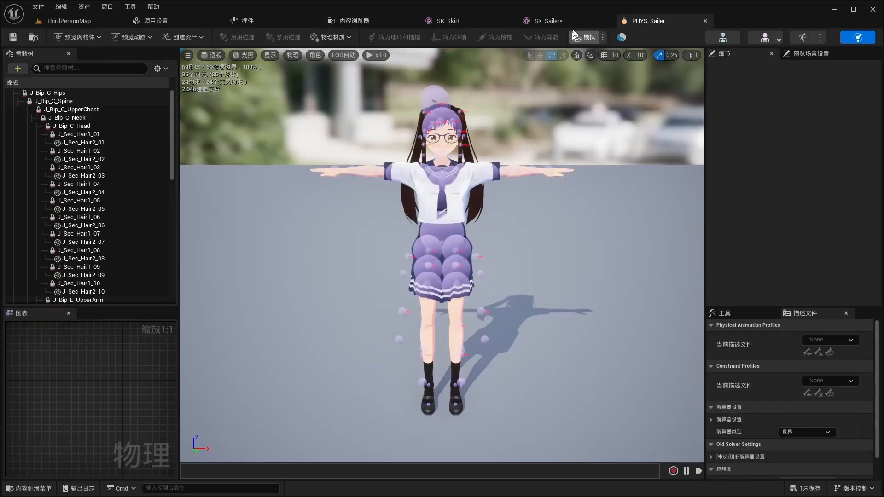
- Clear the physics asset assigned to the skirt's clothing data in SK_Sailer
{"action": "left_click", "coordinate": [554, 22]}
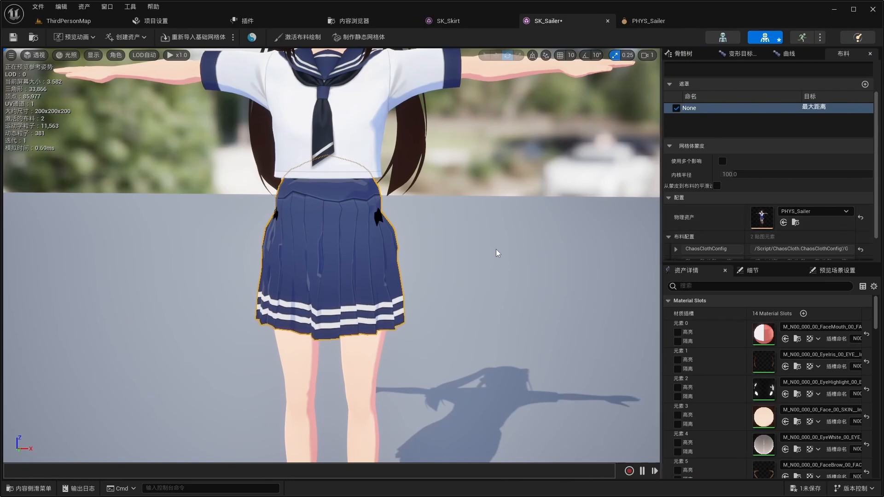
{"action": "left_click", "coordinate": [860, 218]}
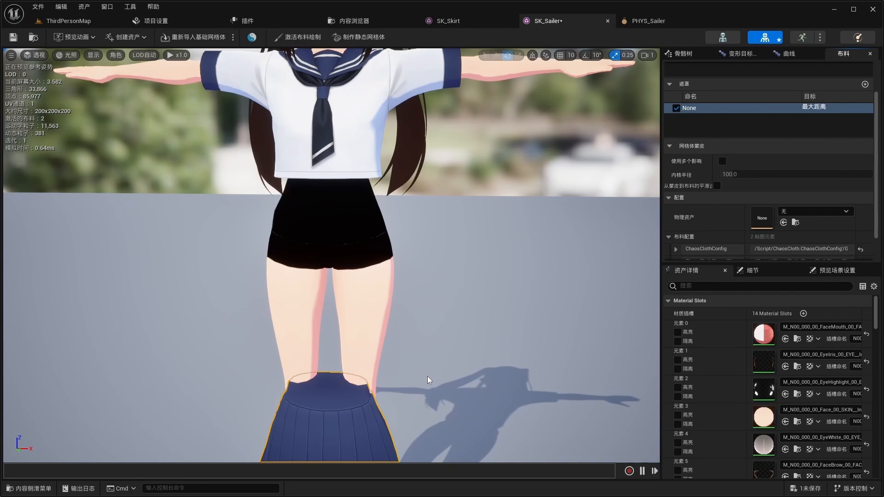
- Activate cloth painting on the skirt and configure the brush with a paint value of 0 and a radius of 2
{"action": "left_click", "coordinate": [299, 42]}
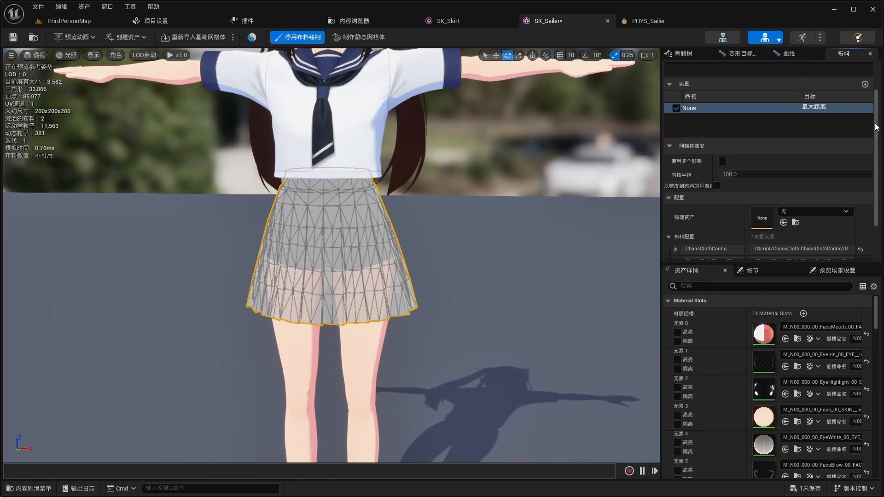
{"action": "left_click_drag", "start_coordinate": [877, 127], "coordinate": [879, 145]}
{"action": "scroll", "coordinate": [754, 147], "scroll_direction": "down", "scroll_amount": 5}
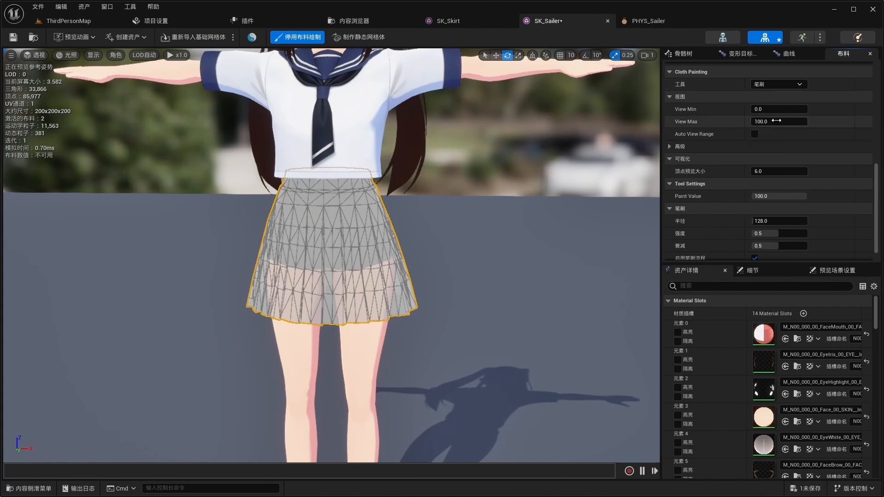
{"action": "left_click", "coordinate": [800, 85]}
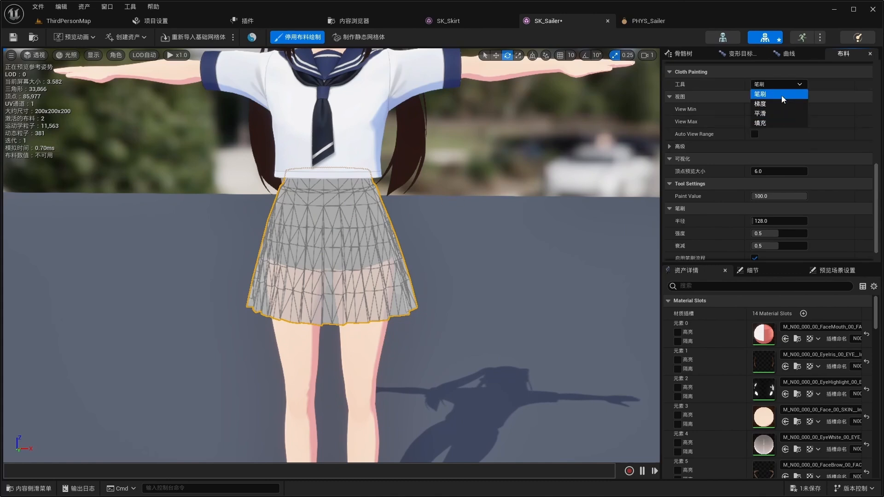
{"action": "left_click", "coordinate": [800, 87]}
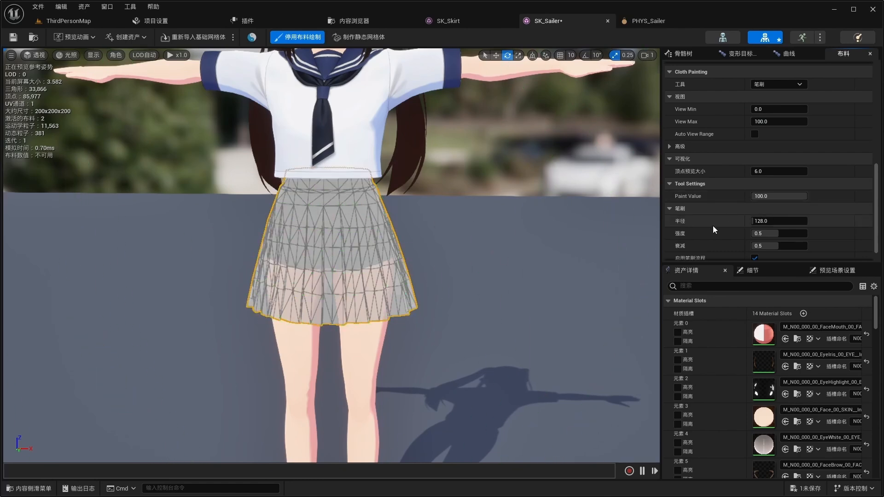
{"action": "left_click", "coordinate": [792, 196]}
{"action": "type", "text": "0"}
{"action": "key", "text": "Return"}
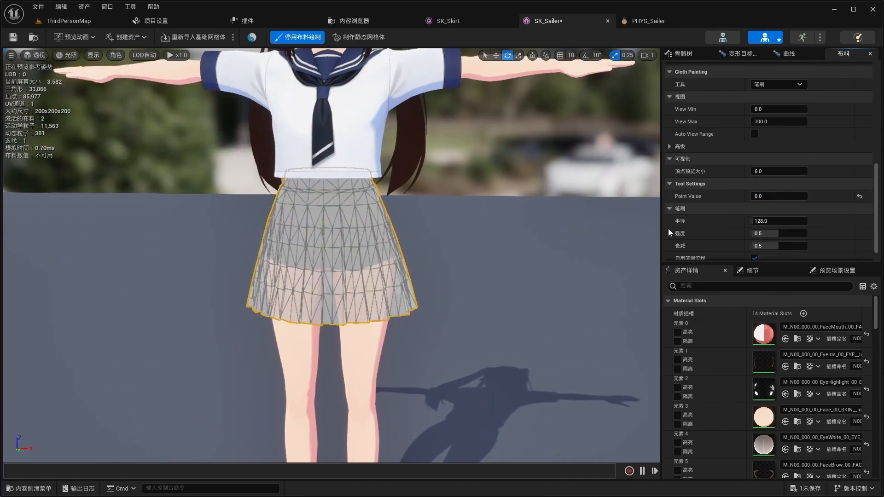
{"action": "left_click", "coordinate": [767, 221]}
{"action": "type", "text": "2"}
{"action": "key", "text": "Return"}
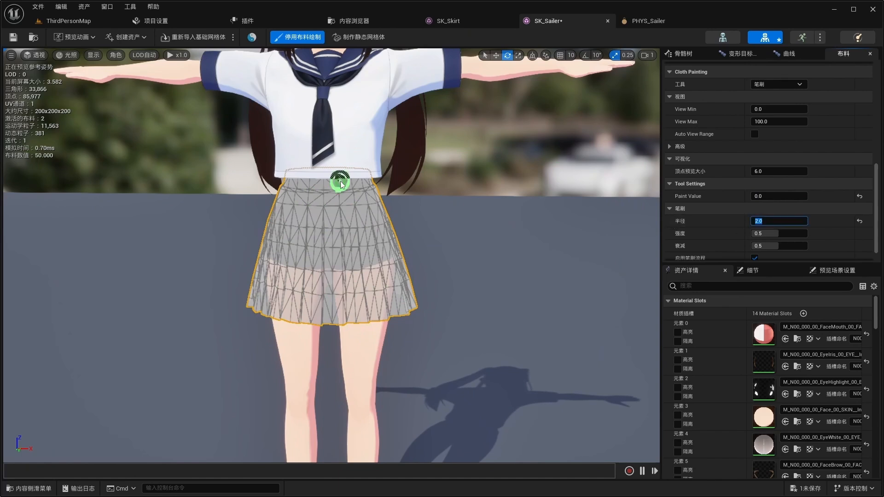
- Paint the value 0 across the front of the skirt's waistband in two horizontal strokes
{"action": "left_click_drag", "start_coordinate": [423, 226], "coordinate": [424, 213], "text": "alt"}
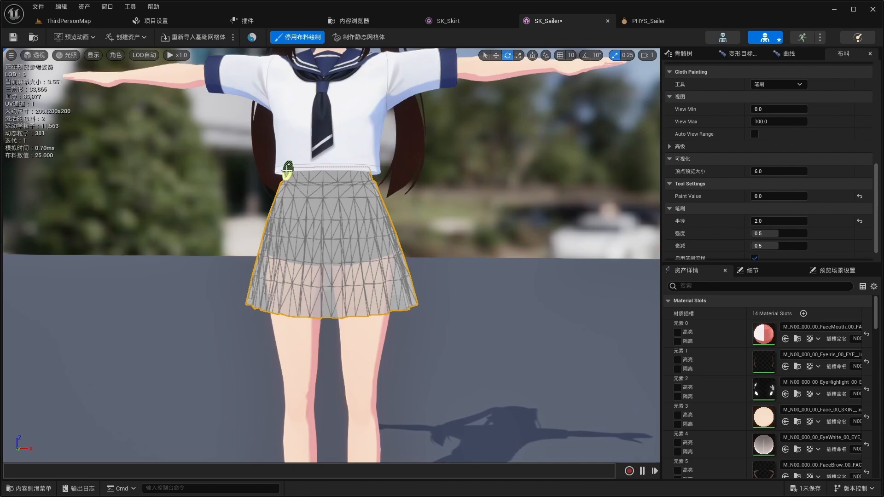
{"action": "left_click_drag", "start_coordinate": [291, 169], "coordinate": [363, 169]}
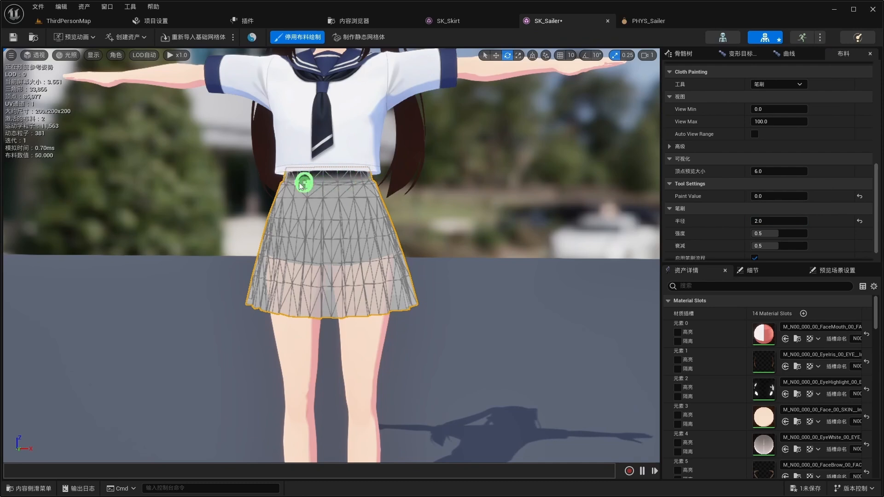
{"action": "mouse_move", "coordinate": [290, 184]}
{"action": "left_mouse_down"}
{"action": "mouse_move", "coordinate": [336, 176]}
{"action": "mouse_move", "coordinate": [366, 184]}
{"action": "left_mouse_up"}
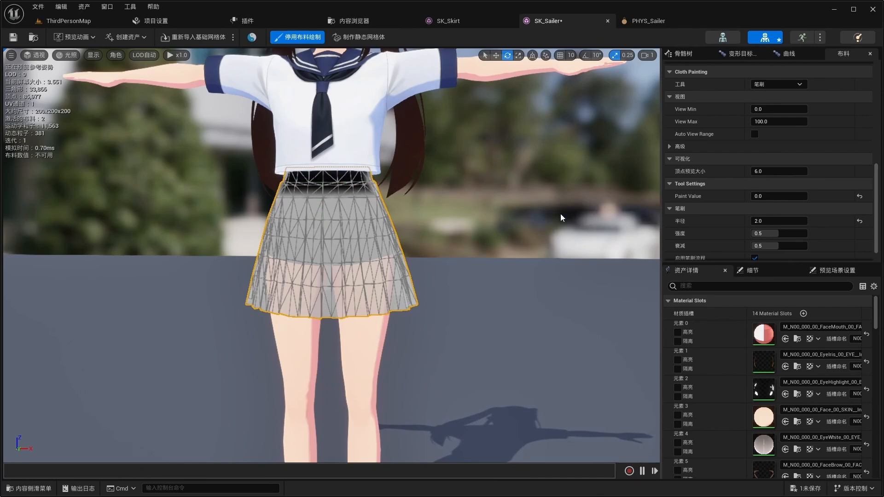
- Repaint the front of the waistband to 0 with a brush strength of 1.0 and a radius of 2.0
{"action": "left_click_drag", "start_coordinate": [757, 234], "coordinate": [764, 233]}
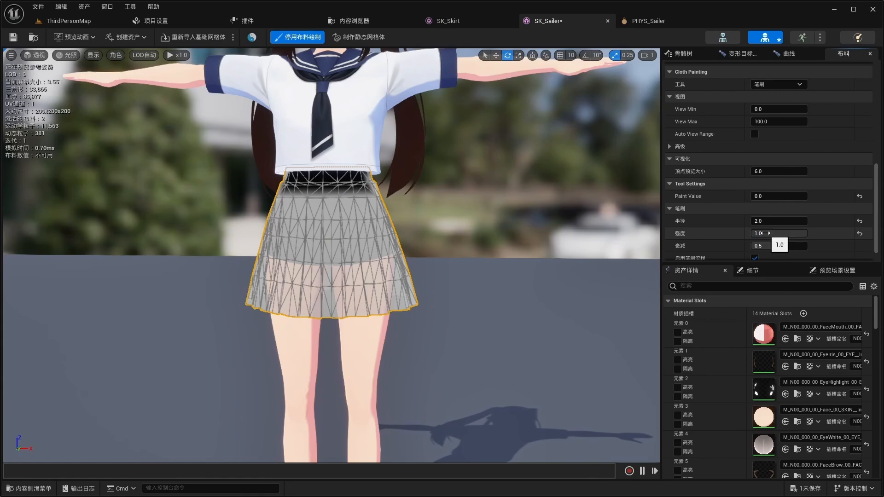
{"action": "mouse_move", "coordinate": [770, 222]}
{"action": "left_mouse_down"}
{"action": "mouse_move", "coordinate": [755, 221]}
{"action": "mouse_move", "coordinate": [765, 221]}
{"action": "left_mouse_up"}
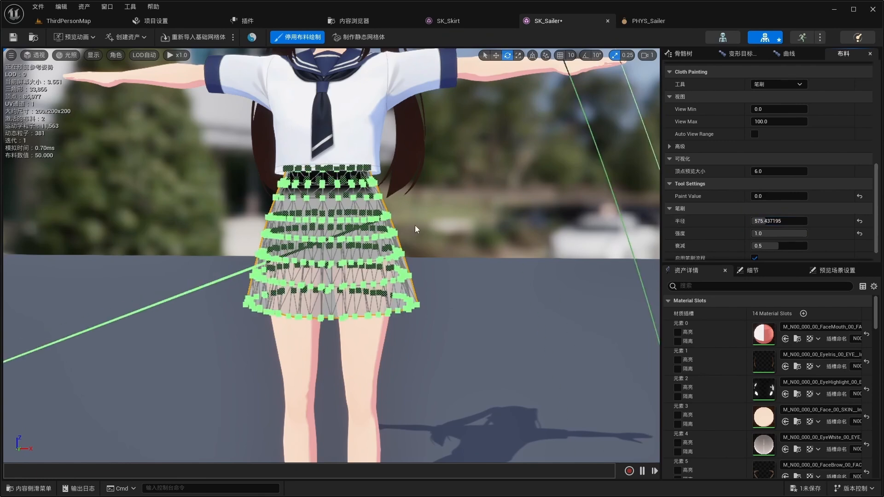
{"action": "type", "text": "10"}
{"action": "key", "text": "Return"}
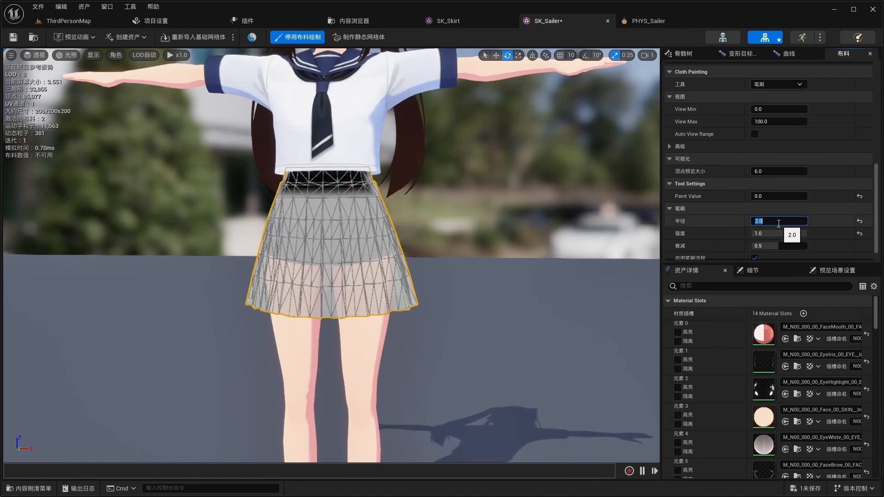
{"action": "left_click_drag", "start_coordinate": [288, 172], "coordinate": [371, 176]}
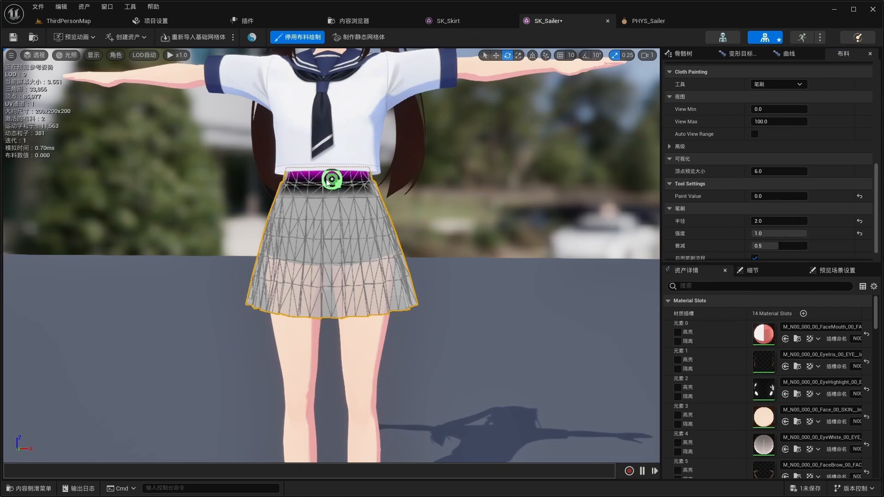
{"action": "mouse_move", "coordinate": [285, 186]}
{"action": "left_mouse_down"}
{"action": "mouse_move", "coordinate": [378, 186]}
{"action": "mouse_move", "coordinate": [299, 182]}
{"action": "left_mouse_up"}
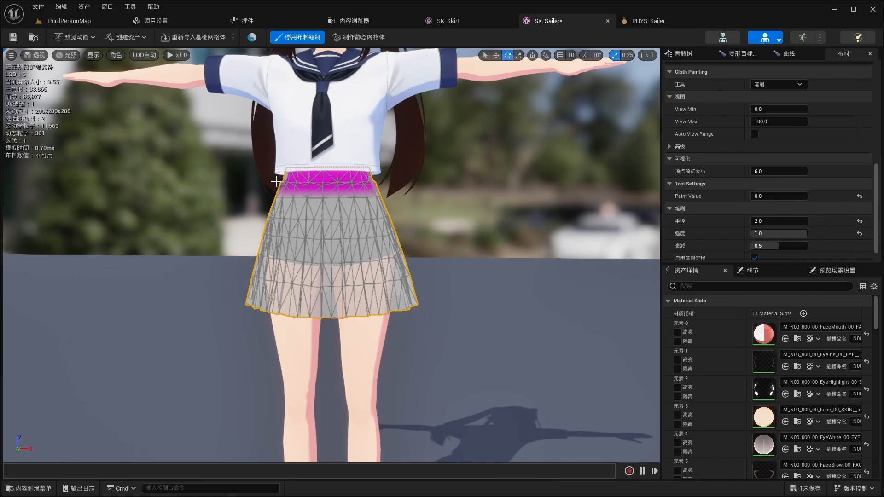
- Extend the value 0 band around the back and sides of the skirt's waistband
{"action": "mouse_move", "coordinate": [408, 193]}
{"action": "left_mouse_down", "text": "alt"}
{"action": "mouse_move", "coordinate": [363, 214]}
{"action": "mouse_move", "coordinate": [281, 223]}
{"action": "mouse_move", "coordinate": [171, 207]}
{"action": "mouse_move", "coordinate": [211, 235]}
{"action": "mouse_move", "coordinate": [258, 228]}
{"action": "mouse_move", "coordinate": [184, 221]}
{"action": "left_mouse_up", "text": "alt"}
{"action": "mouse_move", "coordinate": [421, 217]}
{"action": "left_mouse_down", "text": "alt"}
{"action": "mouse_move", "coordinate": [495, 217]}
{"action": "mouse_move", "coordinate": [421, 217]}
{"action": "left_mouse_up", "text": "alt"}
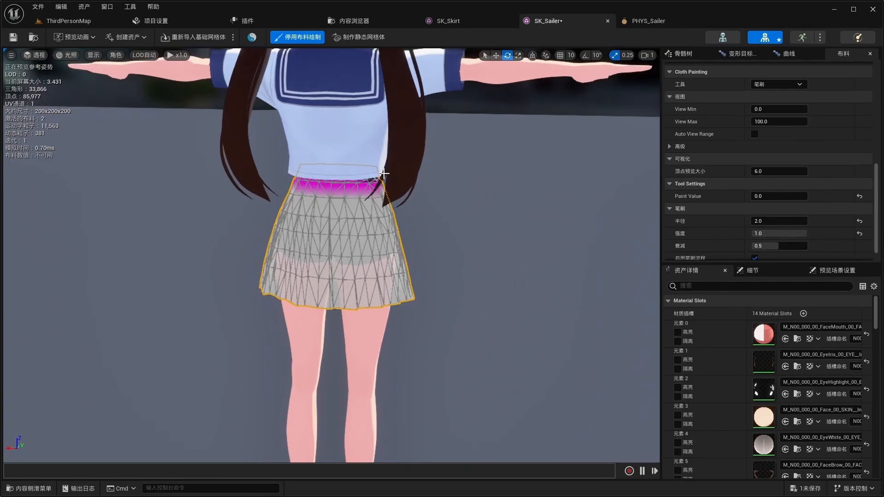
{"action": "left_click_drag", "start_coordinate": [441, 247], "coordinate": [530, 249], "text": "alt"}
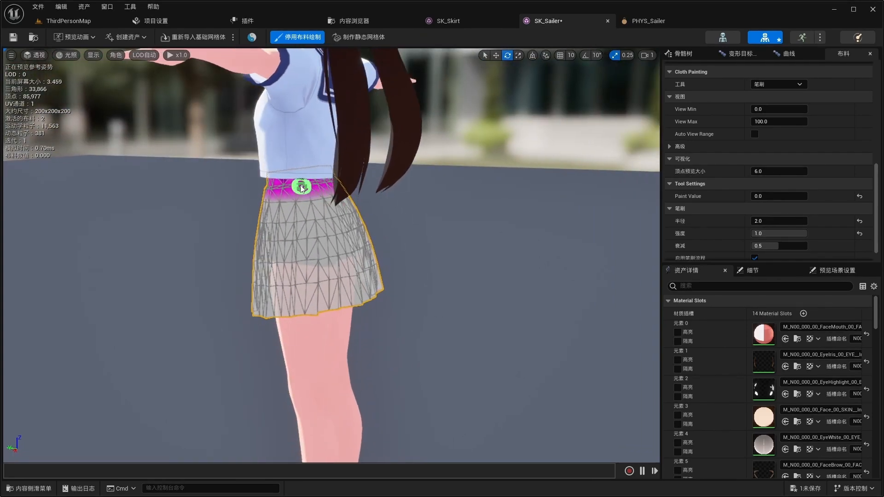
{"action": "mouse_move", "coordinate": [266, 186]}
{"action": "left_mouse_down"}
{"action": "mouse_move", "coordinate": [308, 185]}
{"action": "mouse_move", "coordinate": [266, 187]}
{"action": "left_mouse_up"}
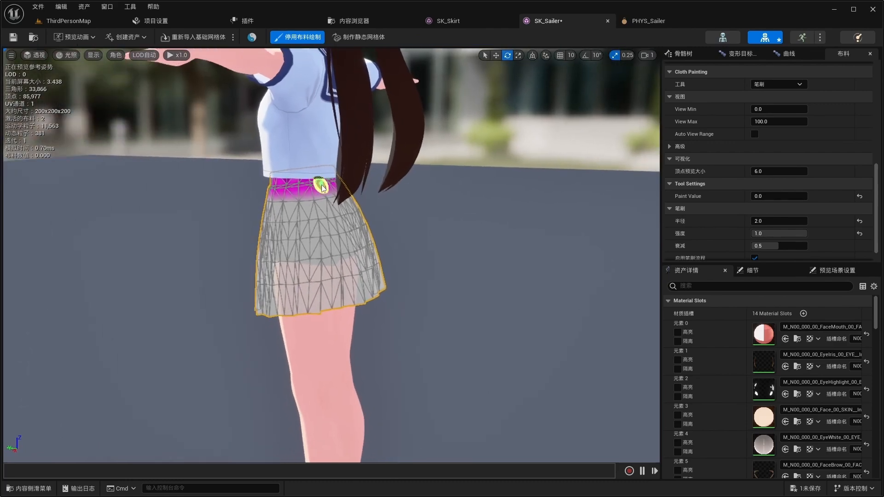
{"action": "left_click_drag", "start_coordinate": [433, 253], "coordinate": [423, 227], "text": "alt"}
{"action": "mouse_move", "coordinate": [342, 191]}
{"action": "left_mouse_down"}
{"action": "mouse_move", "coordinate": [369, 191]}
{"action": "mouse_move", "coordinate": [343, 182]}
{"action": "mouse_move", "coordinate": [368, 179]}
{"action": "mouse_move", "coordinate": [341, 175]}
{"action": "left_mouse_up"}
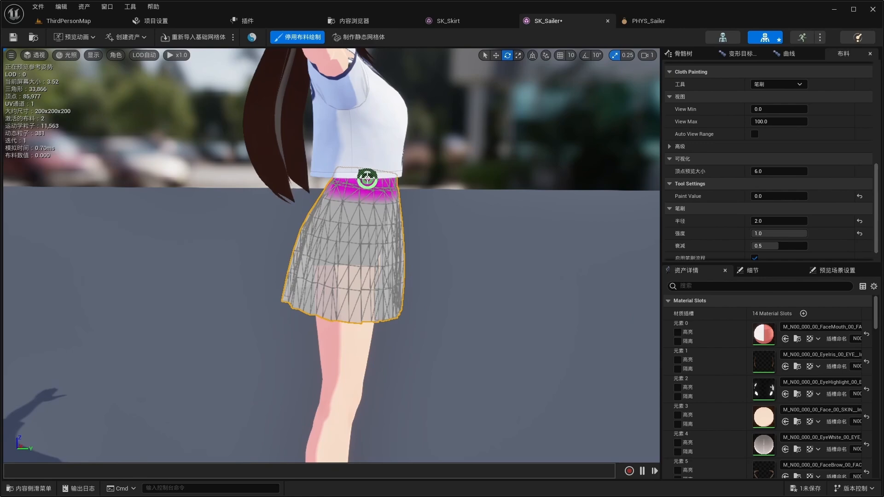
{"action": "mouse_move", "coordinate": [528, 267]}
{"action": "right_mouse_down"}
{"action": "mouse_move", "coordinate": [599, 269]}
{"action": "mouse_move", "coordinate": [525, 264]}
{"action": "right_mouse_up"}
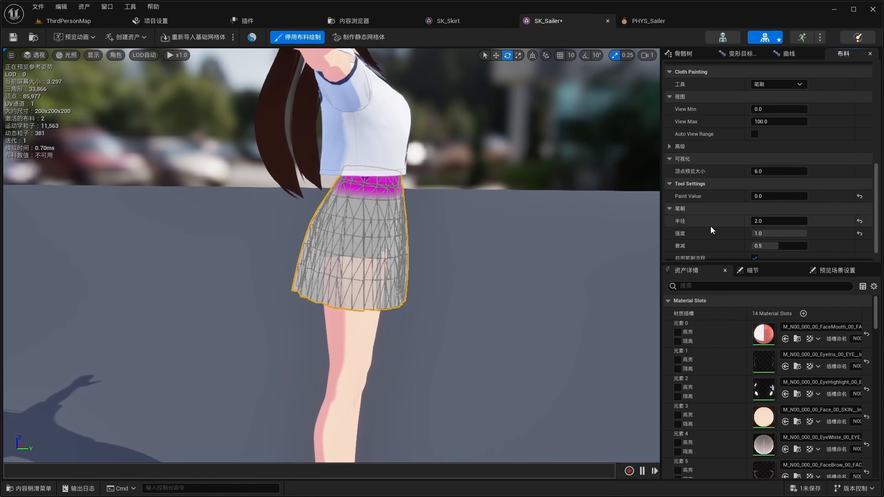
- Set the brush falloff to 0.3, touch up the waistband at the side of the skirt, and leave cloth painting
{"action": "left_click", "coordinate": [768, 246]}
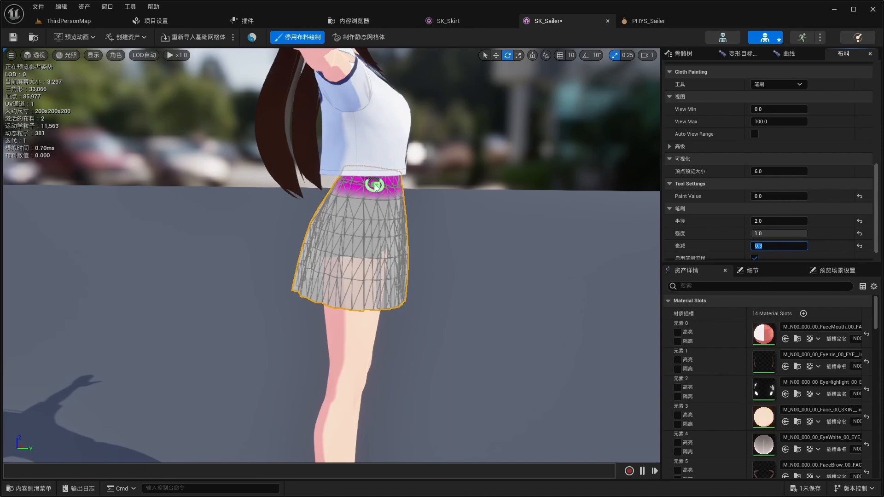
{"action": "left_click_drag", "start_coordinate": [376, 187], "coordinate": [371, 190]}
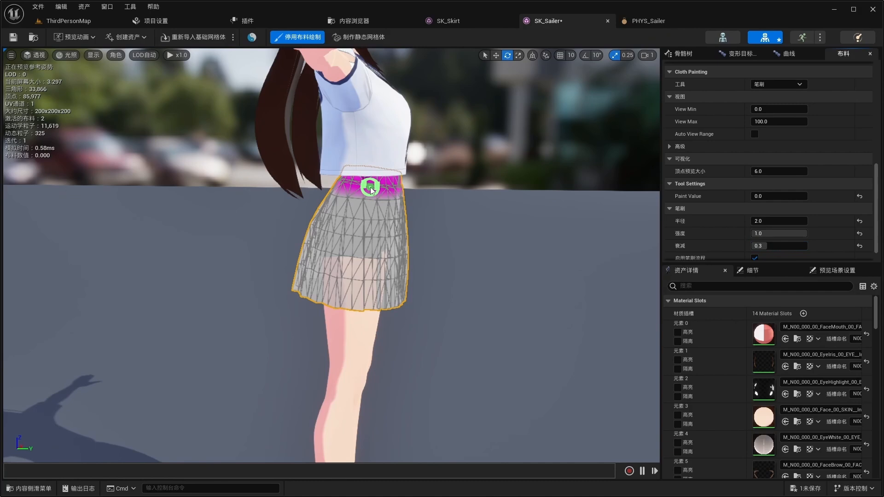
{"action": "left_click", "coordinate": [297, 36]}
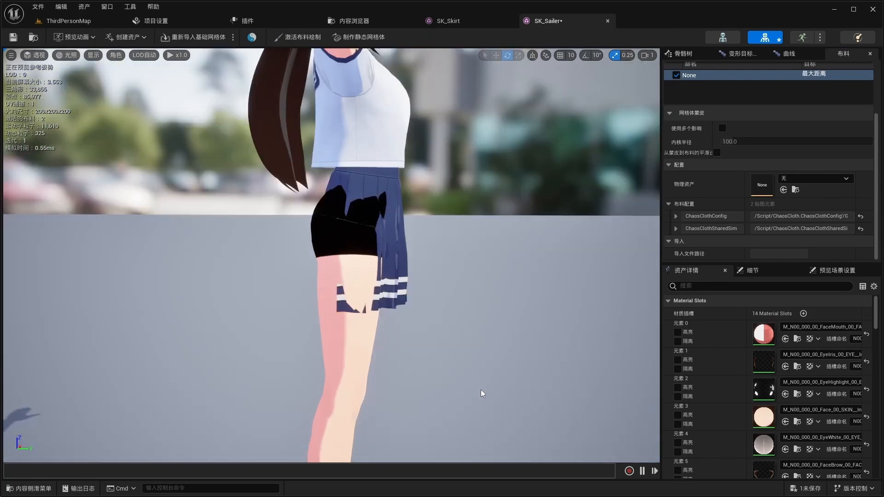
- Assign Phys_Ai_Swimsuit1 as the physics asset of the skirt's clothing data
{"action": "left_click", "coordinate": [846, 179]}
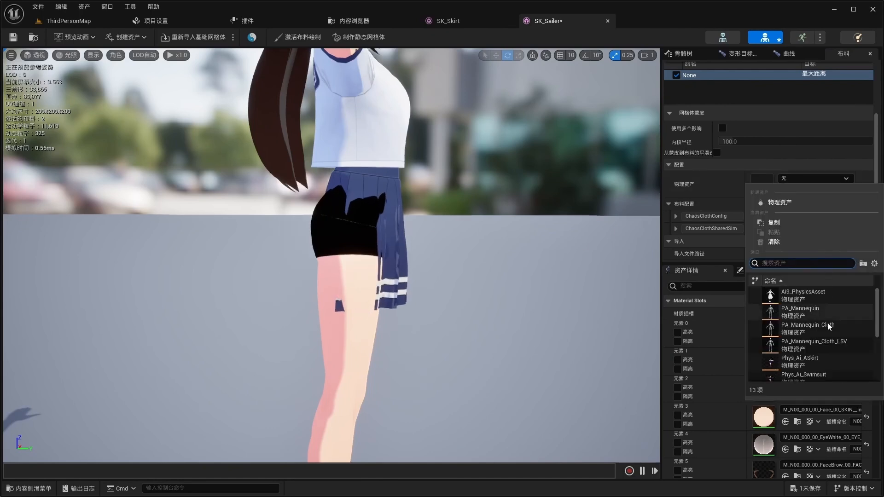
{"action": "scroll", "coordinate": [823, 365], "scroll_direction": "down", "scroll_amount": 2}
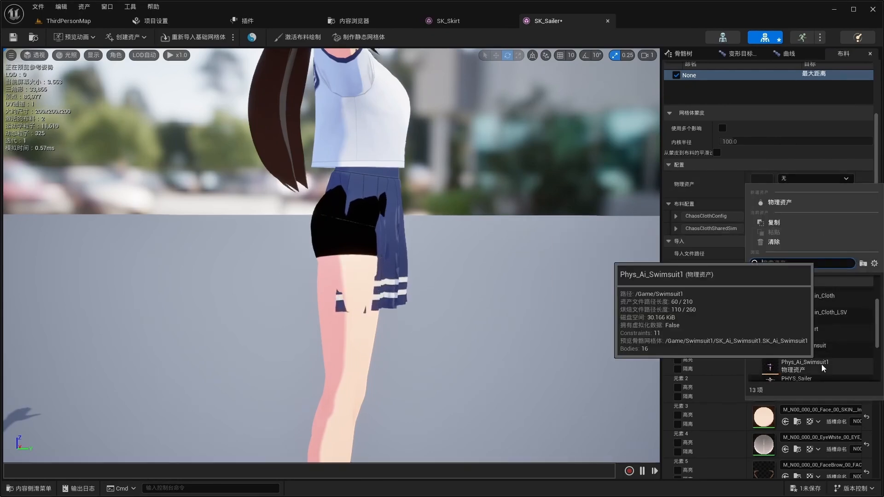
{"action": "left_click", "coordinate": [823, 366]}
{"action": "mouse_move", "coordinate": [460, 344]}
{"action": "left_mouse_down", "text": "alt"}
{"action": "mouse_move", "coordinate": [564, 364]}
{"action": "mouse_move", "coordinate": [469, 374]}
{"action": "mouse_move", "coordinate": [355, 348]}
{"action": "mouse_move", "coordinate": [272, 359]}
{"action": "mouse_move", "coordinate": [534, 352]}
{"action": "mouse_move", "coordinate": [458, 344]}
{"action": "left_mouse_up", "text": "alt"}
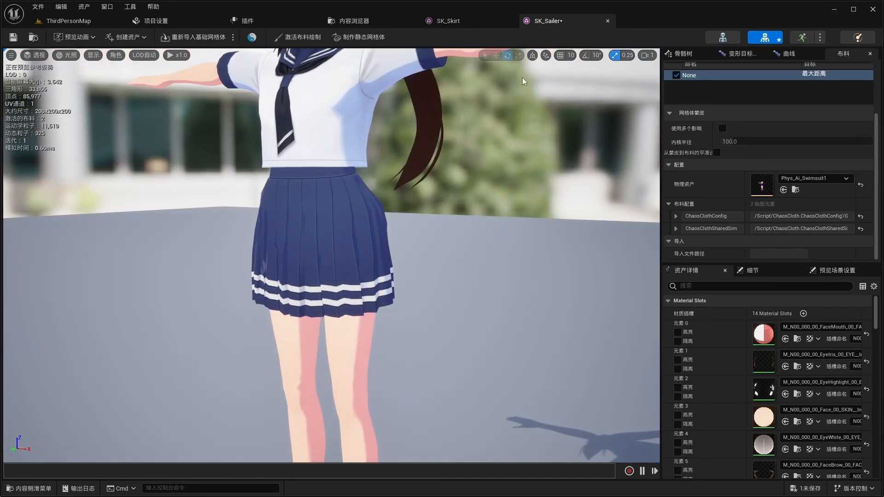
- Open the RTG_Sailer retargeter and preview the MF_Walk_Fwd animation to examine the skirt's motion while walking
{"action": "left_click", "coordinate": [353, 21]}
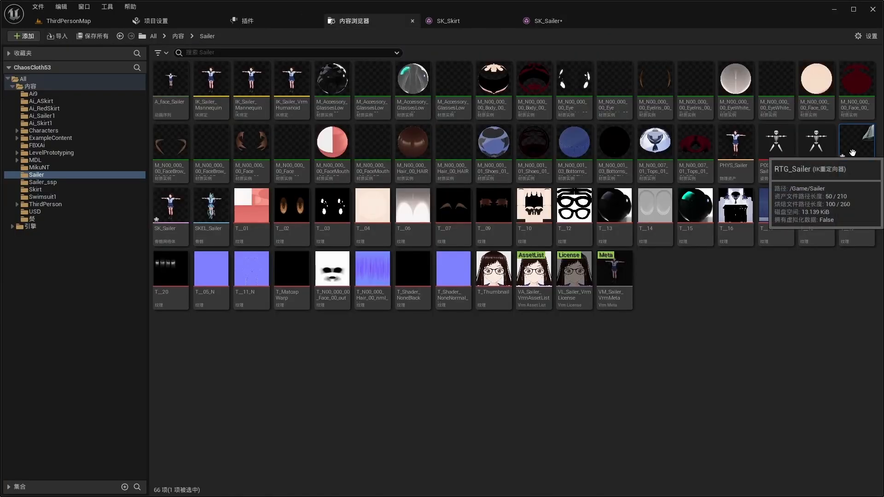
{"action": "double_click", "coordinate": [853, 153]}
{"action": "scroll", "coordinate": [785, 379], "scroll_direction": "down", "scroll_amount": 5}
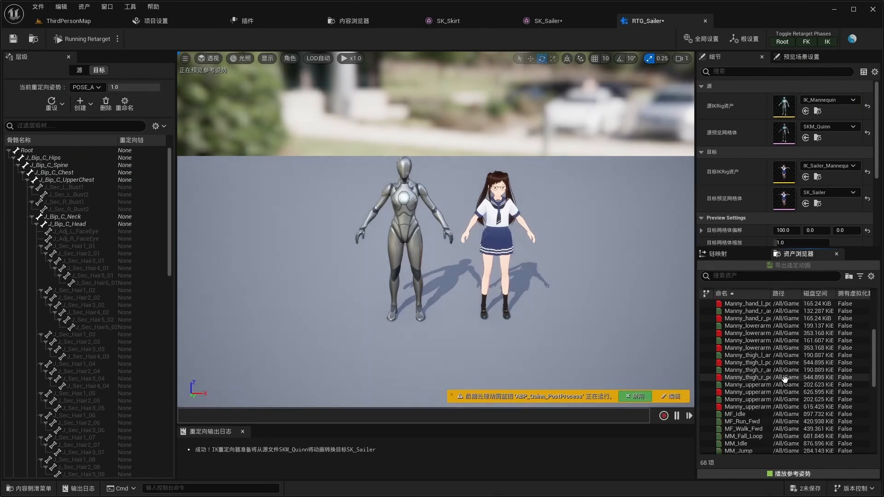
{"action": "left_click", "coordinate": [783, 399]}
{"action": "left_click_drag", "start_coordinate": [543, 290], "coordinate": [453, 241], "text": "alt"}
{"action": "right_click_drag", "start_coordinate": [544, 290], "coordinate": [564, 290], "text": "alt"}
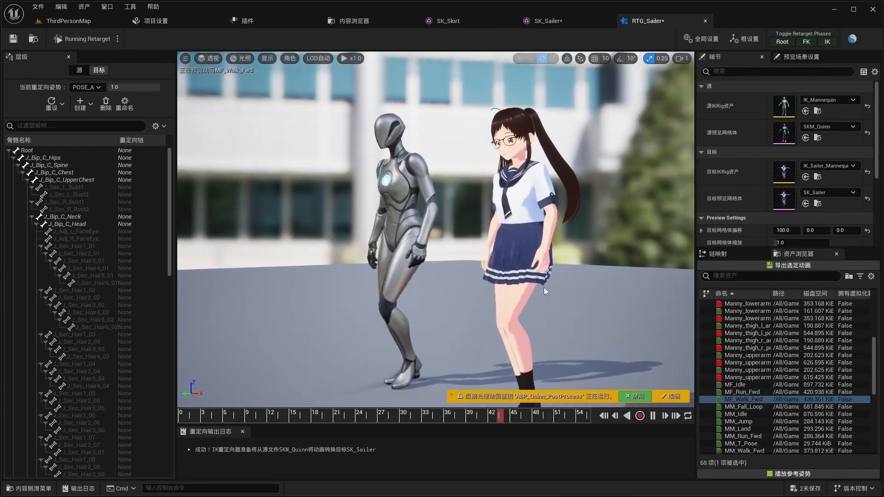
{"action": "left_click_drag", "start_coordinate": [543, 290], "coordinate": [571, 286], "text": "alt"}
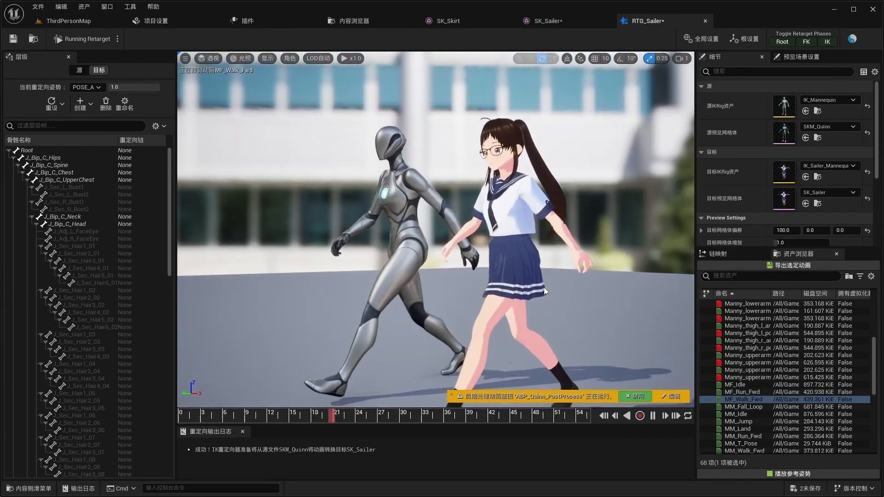
{"action": "right_click_drag", "start_coordinate": [543, 287], "coordinate": [585, 287], "text": "alt"}
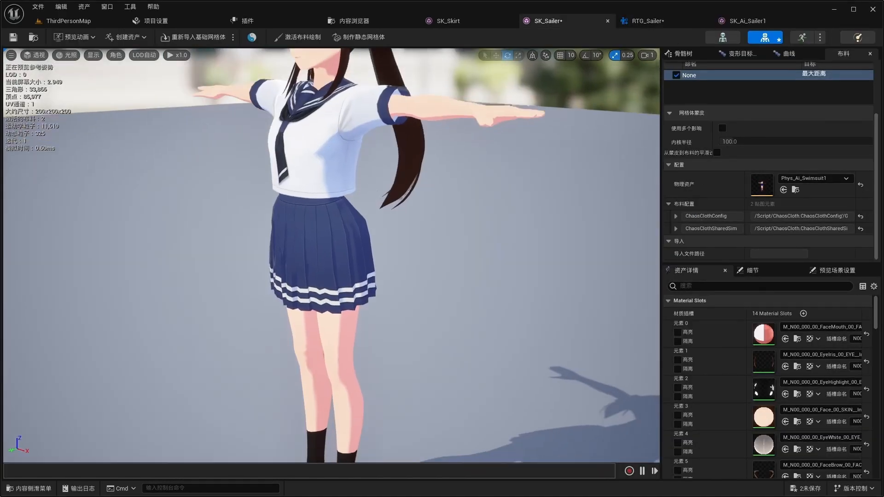
- Examine the simulated skirt on SK_Sailer up close from several sides
{"action": "scroll", "coordinate": [365, 292], "scroll_direction": "up", "scroll_amount": 4}
{"action": "left_click_drag", "start_coordinate": [365, 293], "coordinate": [643, 273], "text": "alt"}
{"action": "left_click_drag", "start_coordinate": [318, 321], "coordinate": [385, 258], "text": "alt"}
{"action": "left_click_drag", "start_coordinate": [434, 270], "coordinate": [437, 275], "text": "alt"}
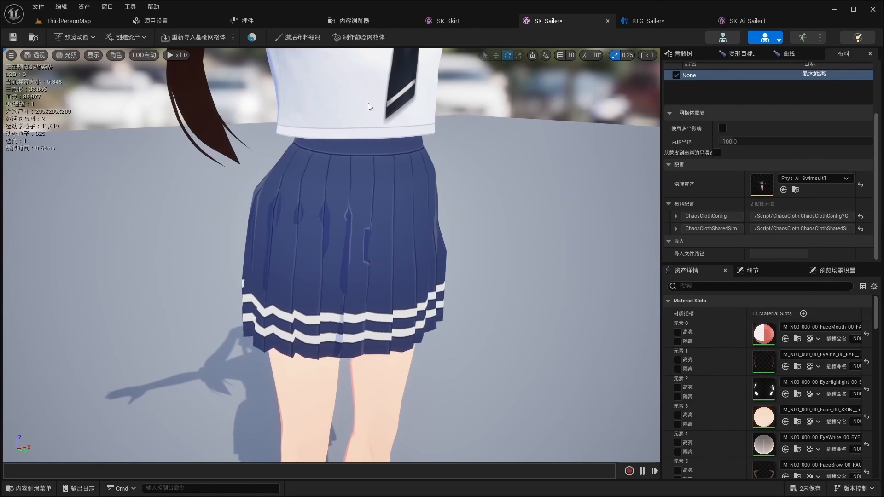
- Show SK_Sailer in wireframe and examine the mesh density of its skirt
{"action": "left_click", "coordinate": [74, 60]}
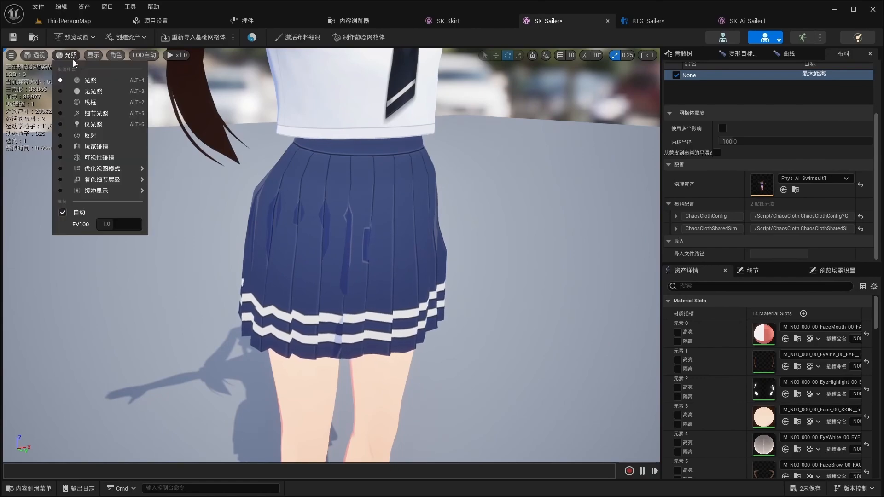
{"action": "left_click", "coordinate": [92, 104]}
{"action": "left_click_drag", "start_coordinate": [300, 265], "coordinate": [417, 317], "text": "alt"}
- Switch to SK_Ai_Sailer1, show it in wireframe and examine its skirt mesh for comparison with SK_Sailer
{"action": "left_click", "coordinate": [741, 21]}
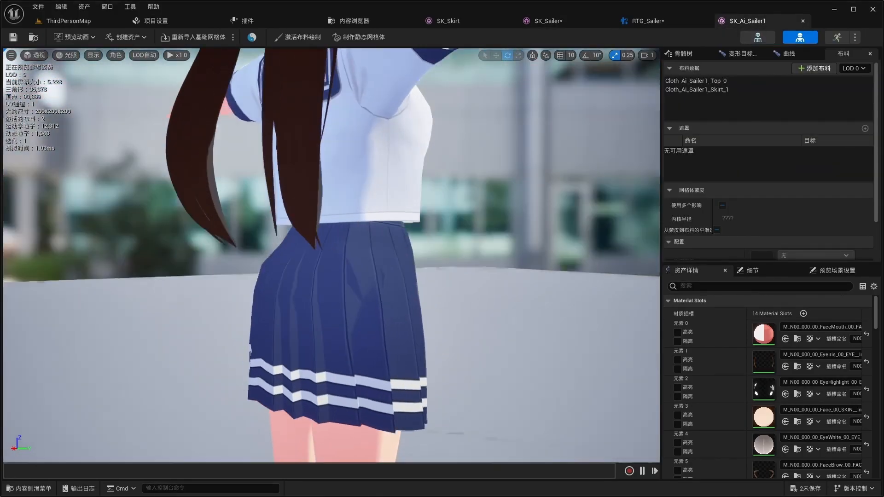
{"action": "mouse_move", "coordinate": [257, 258]}
{"action": "left_mouse_down", "text": "alt"}
{"action": "mouse_move", "coordinate": [322, 272]}
{"action": "mouse_move", "coordinate": [580, 232]}
{"action": "left_mouse_up", "text": "alt"}
{"action": "left_click_drag", "start_coordinate": [294, 166], "coordinate": [177, 159], "text": "alt"}
{"action": "left_click", "coordinate": [63, 55]}
{"action": "left_click", "coordinate": [93, 105]}
{"action": "mouse_move", "coordinate": [413, 413]}
{"action": "left_mouse_down", "text": "alt"}
{"action": "mouse_move", "coordinate": [336, 400]}
{"action": "mouse_move", "coordinate": [488, 416]}
{"action": "mouse_move", "coordinate": [331, 419]}
{"action": "mouse_move", "coordinate": [412, 413]}
{"action": "left_mouse_up", "text": "alt"}
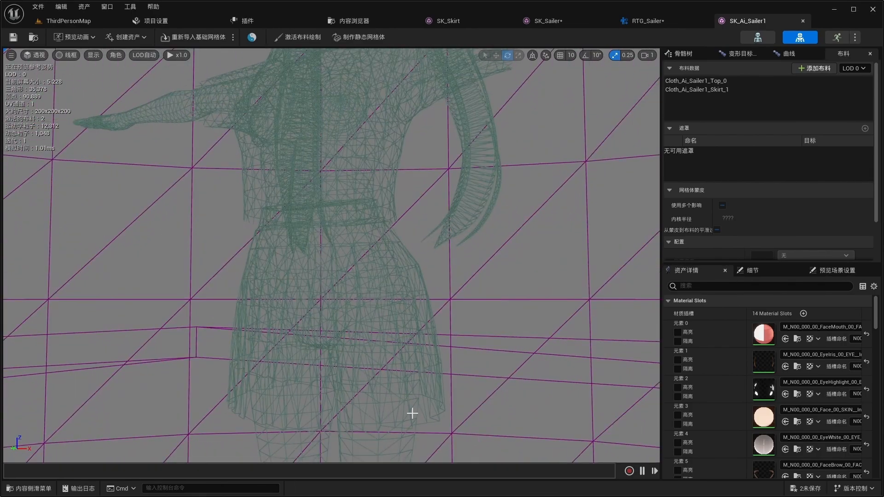
- Return SK_Ai_Sailer1 to lit shading and view its skirt from the side
{"action": "left_click", "coordinate": [73, 57]}
{"action": "left_click", "coordinate": [87, 80]}
{"action": "left_click_drag", "start_coordinate": [318, 355], "coordinate": [281, 368], "text": "alt"}
{"action": "left_click_drag", "start_coordinate": [281, 368], "coordinate": [297, 359], "text": "alt"}
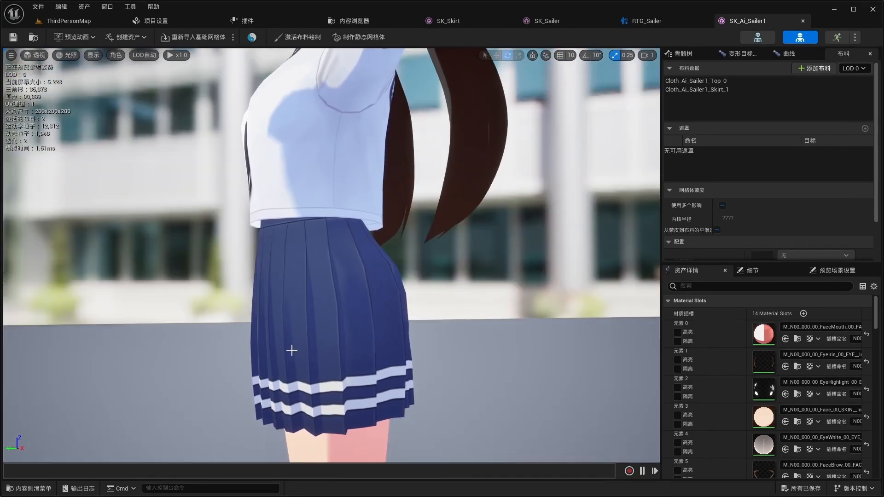
- Select the Cloth_Ai_Sailer1_Skirt_1 clothing data and expand the simulation settings of its shared Chaos Cloth config
{"action": "left_click", "coordinate": [302, 335]}
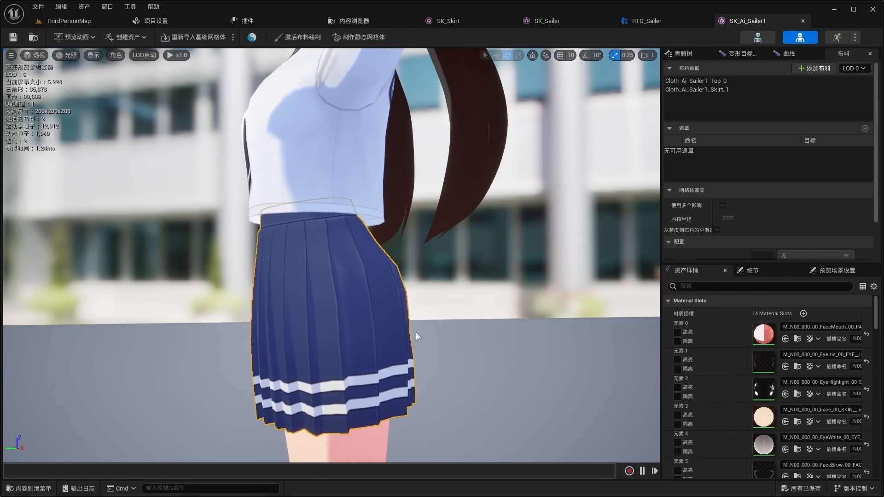
{"action": "left_click", "coordinate": [696, 91]}
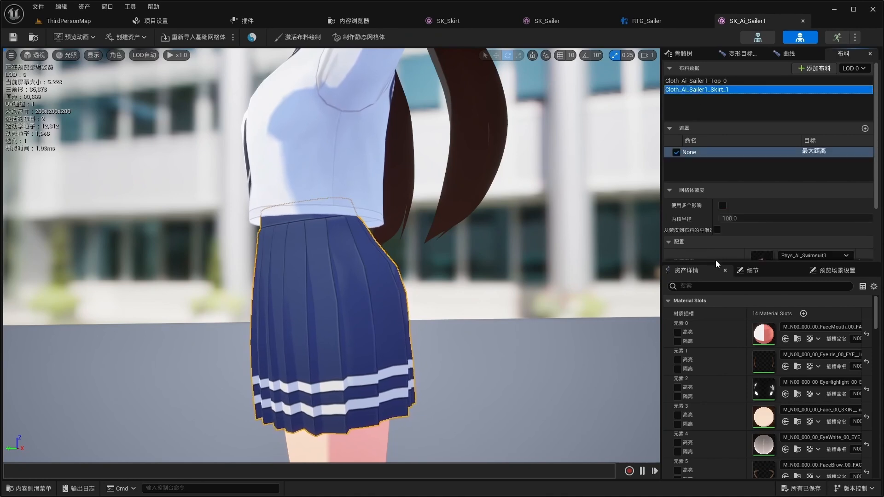
{"action": "scroll", "coordinate": [801, 171], "scroll_direction": "down", "scroll_amount": 3}
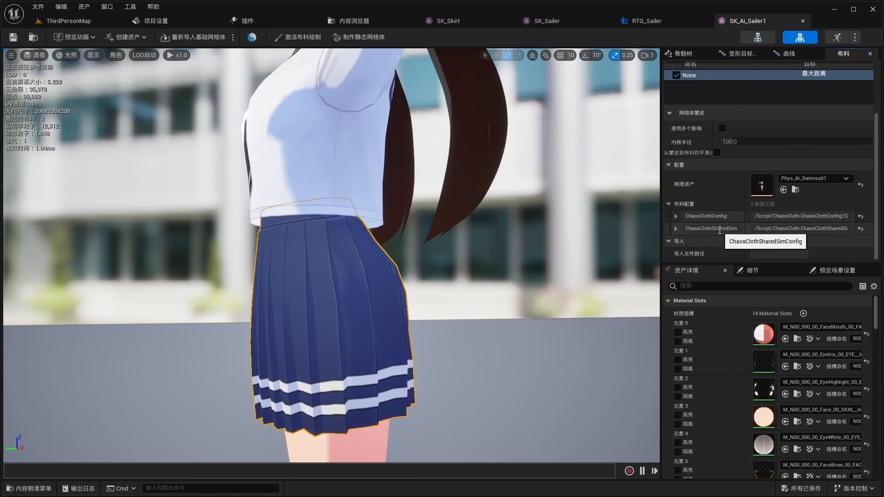
{"action": "left_click", "coordinate": [675, 229]}
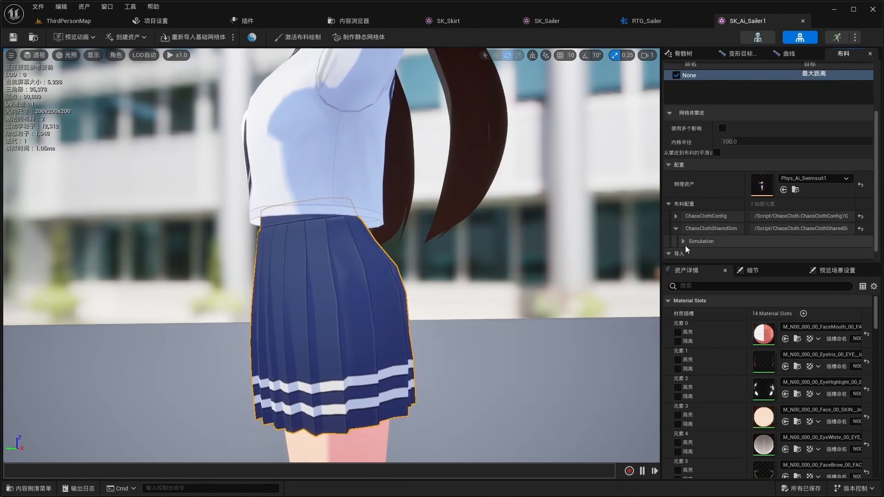
{"action": "left_click", "coordinate": [683, 243]}
{"action": "scroll", "coordinate": [686, 239], "scroll_direction": "down", "scroll_amount": 2}
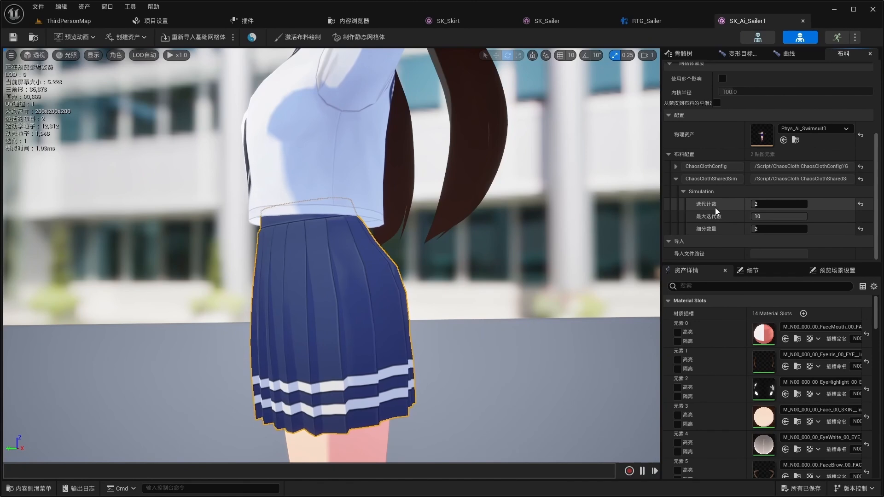
- Set the skirt cloth's iteration count to 1 and reset its subdivision count to the default of 1
{"action": "left_click", "coordinate": [764, 204]}
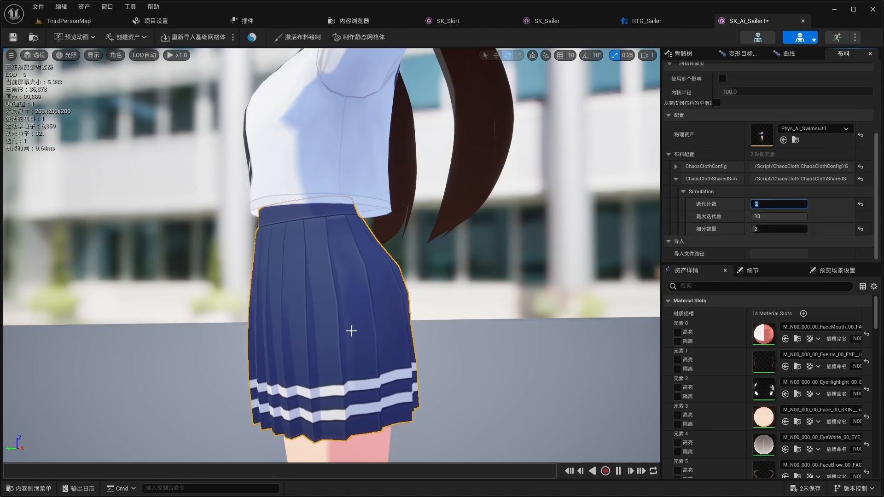
{"action": "type", "text": "1"}
{"action": "key", "text": "Return"}
{"action": "left_click", "coordinate": [860, 229]}
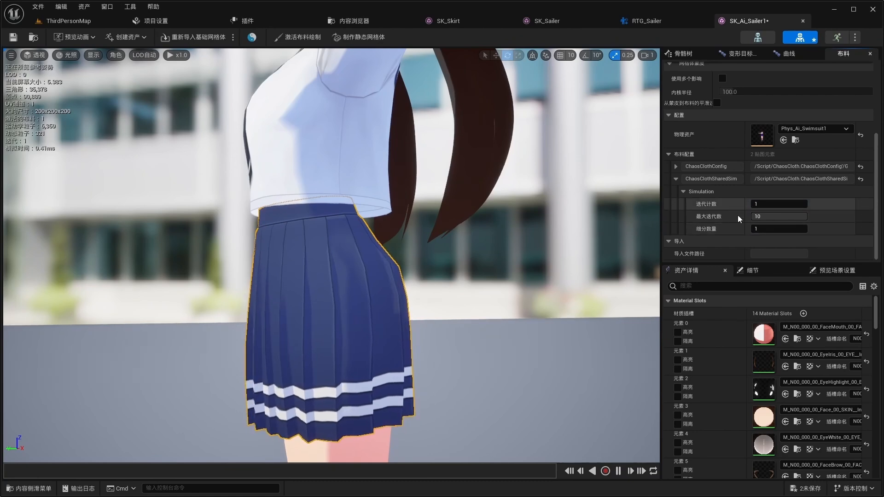
- Set the wind strength of the preview cloth simulation to 10
{"action": "left_click", "coordinate": [116, 55]}
{"action": "mouse_move", "coordinate": [124, 110]}
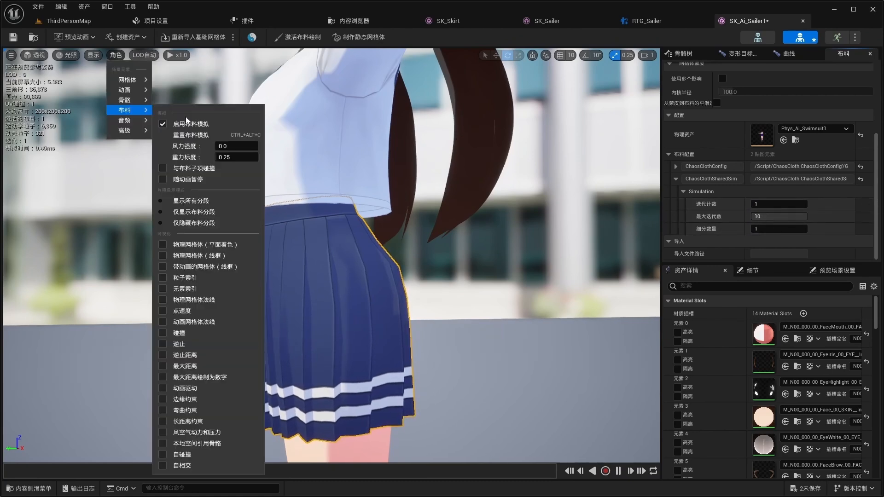
{"action": "left_click", "coordinate": [223, 147]}
{"action": "type", "text": "10"}
{"action": "key", "text": "Return"}
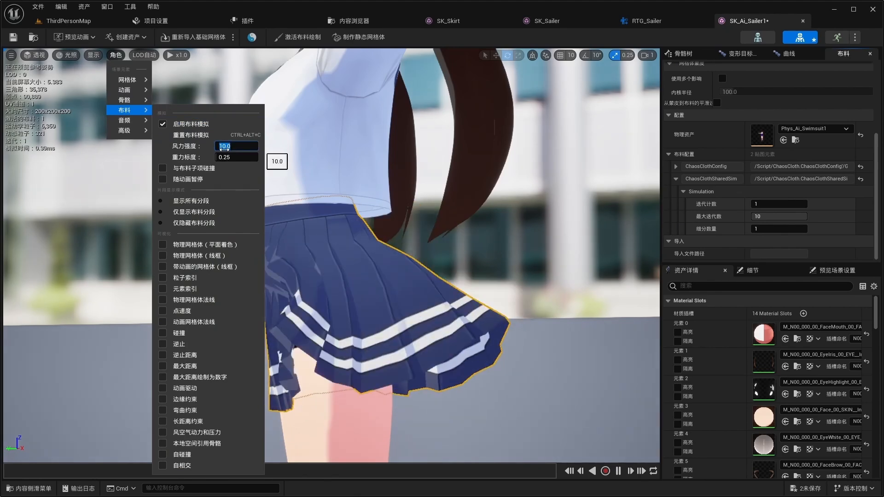
{"action": "left_click", "coordinate": [520, 14]}
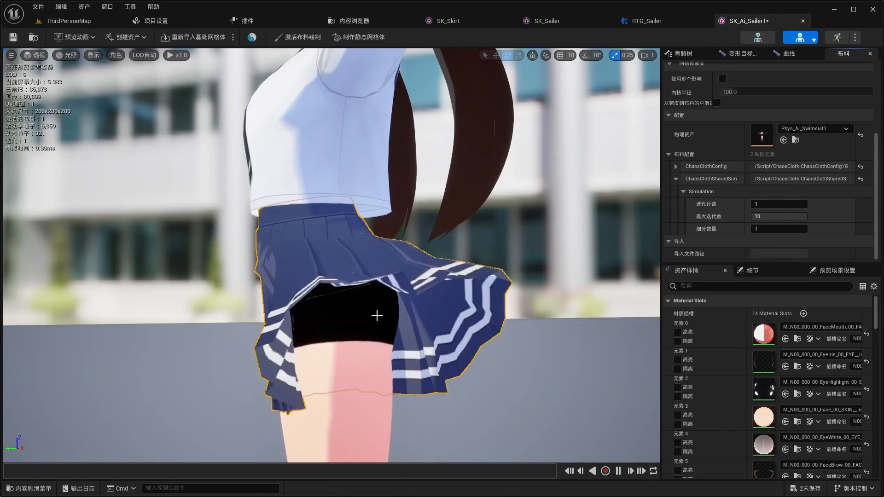
- Try iteration counts of 4 and 8 on the windblown skirt, and set the count back to 1
{"action": "left_click", "coordinate": [759, 204]}
{"action": "type", "text": "4"}
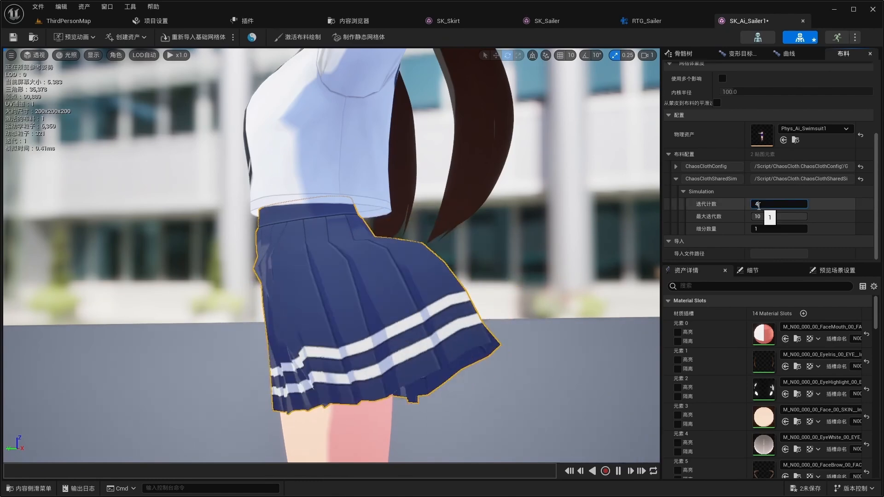
{"action": "key", "text": "Return"}
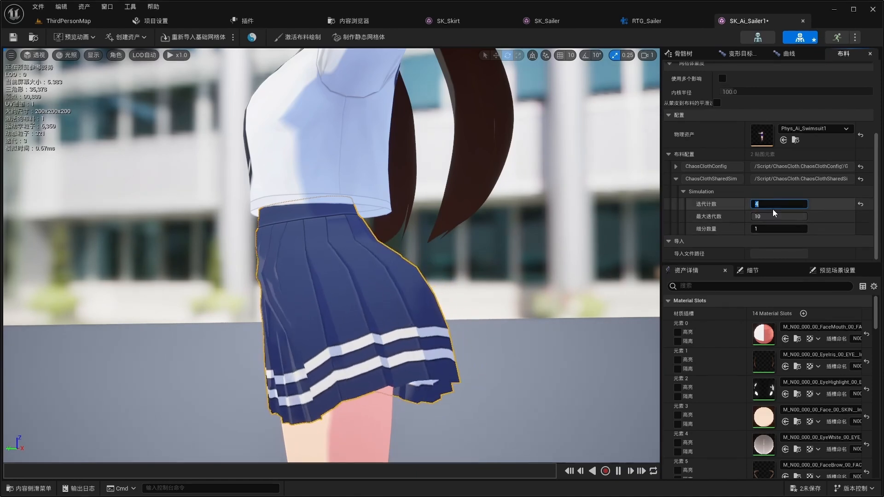
{"action": "type", "text": "8"}
{"action": "key", "text": "Return"}
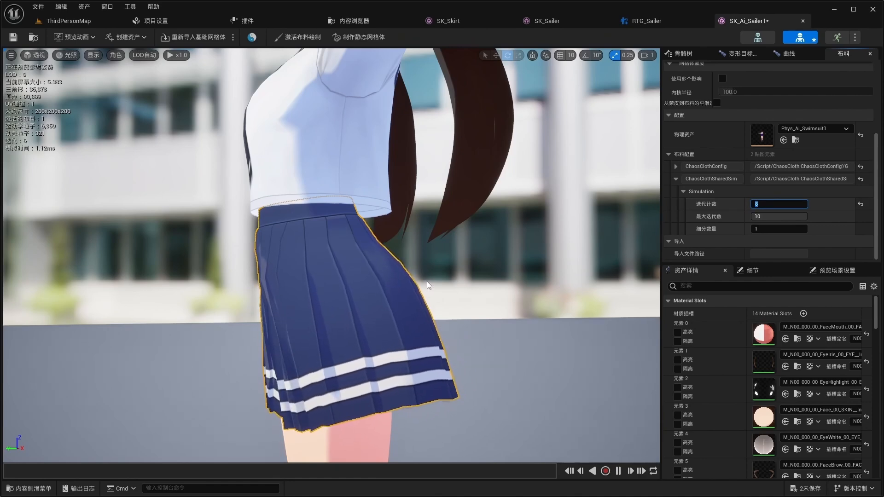
{"action": "type", "text": "1"}
{"action": "key", "text": "Return"}
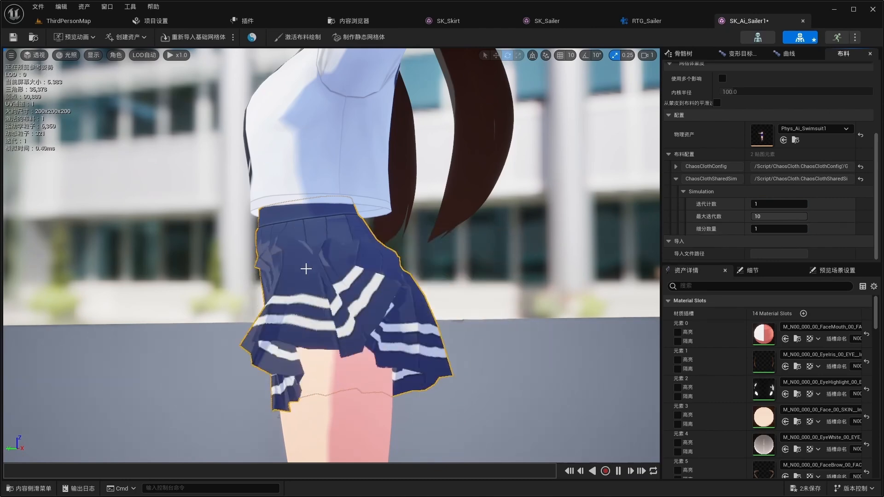
- Try subdivision counts of 4 and 8 on the skirt cloth to compare how it behaves in the wind
{"action": "left_click", "coordinate": [755, 229]}
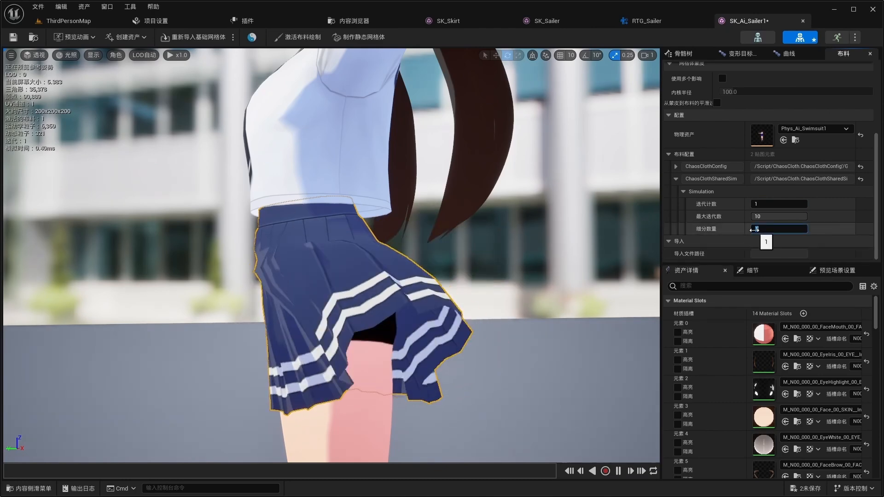
{"action": "type", "text": "4"}
{"action": "key", "text": "Return"}
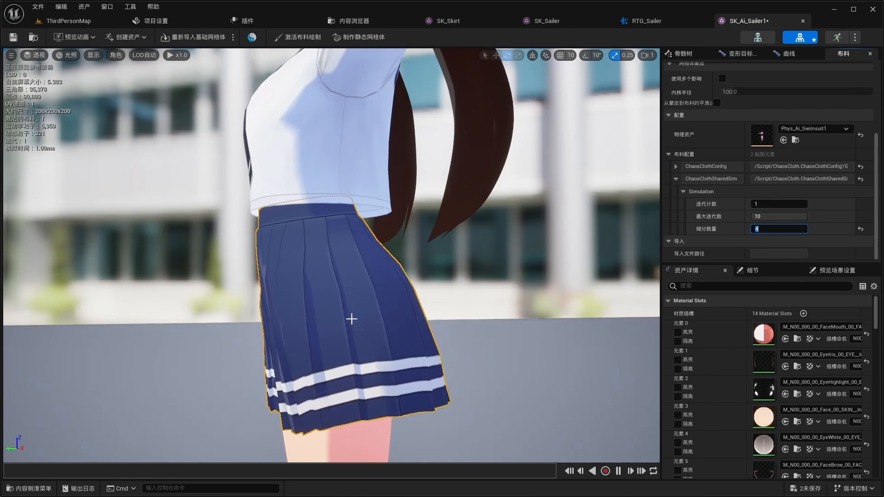
{"action": "type", "text": "8"}
{"action": "key", "text": "Return"}
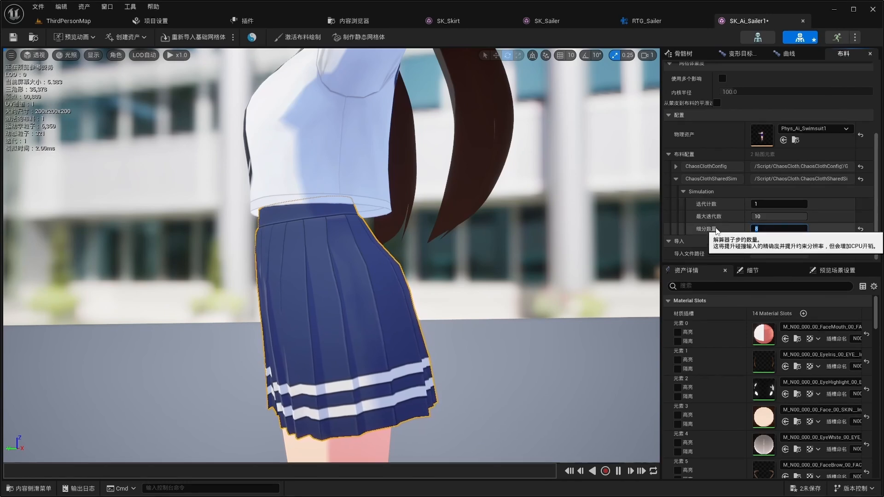
- Set the skirt cloth's iteration count and subdivision count to 2, and look over the ChaosClothConfig property categories
{"action": "left_click", "coordinate": [756, 204]}
{"action": "type", "text": "2"}
{"action": "key", "text": "Tab"}
{"action": "key", "text": "Tab"}
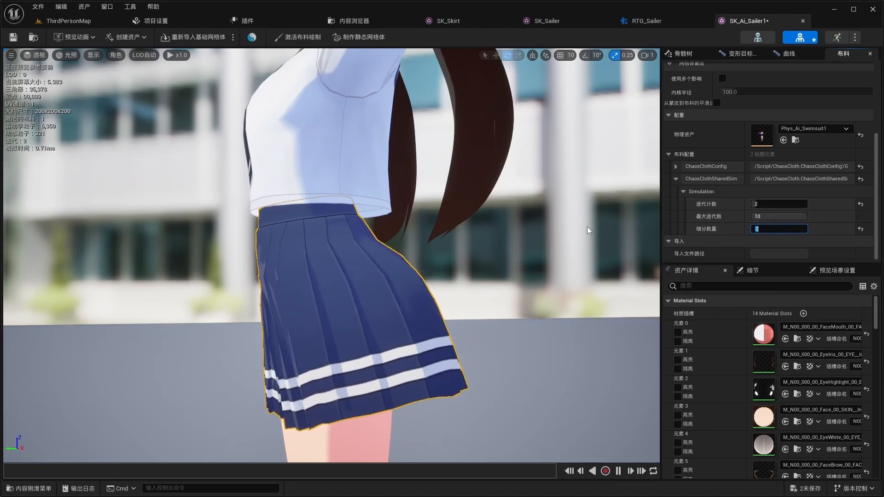
{"action": "left_click", "coordinate": [614, 268]}
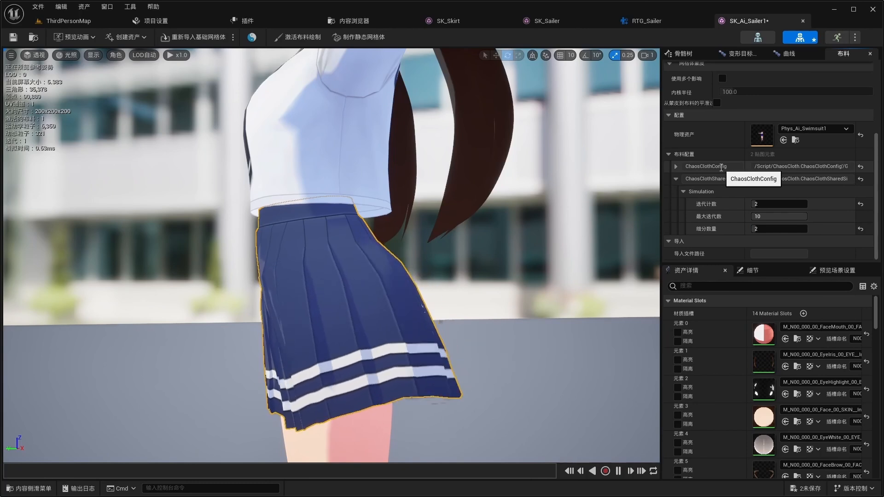
{"action": "left_click", "coordinate": [676, 167]}
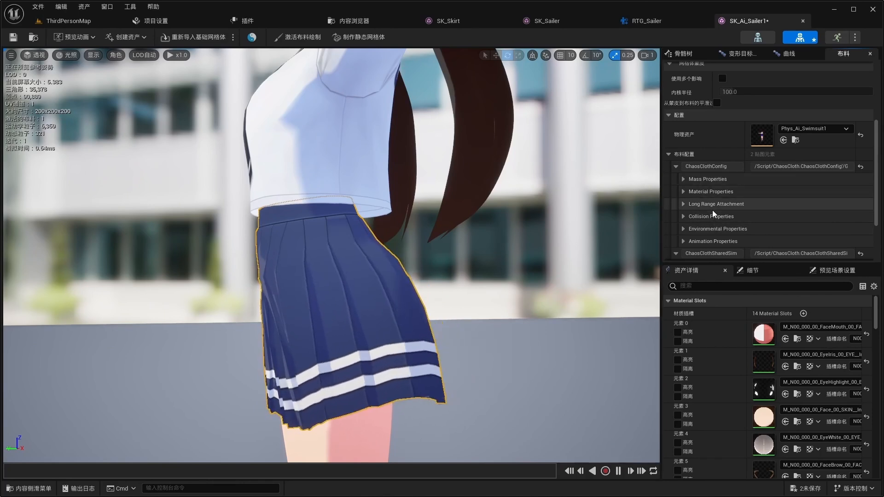
{"action": "left_click", "coordinate": [676, 168]}
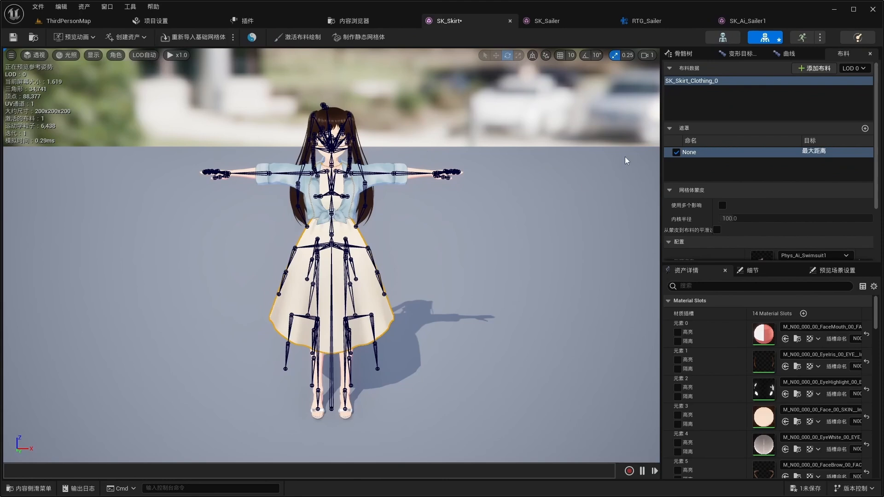
- Activate cloth painting on SK_Skirt and select the SK_Skirt_Clothing_0 clothing data
{"action": "scroll", "coordinate": [733, 191], "scroll_direction": "down", "scroll_amount": 2}
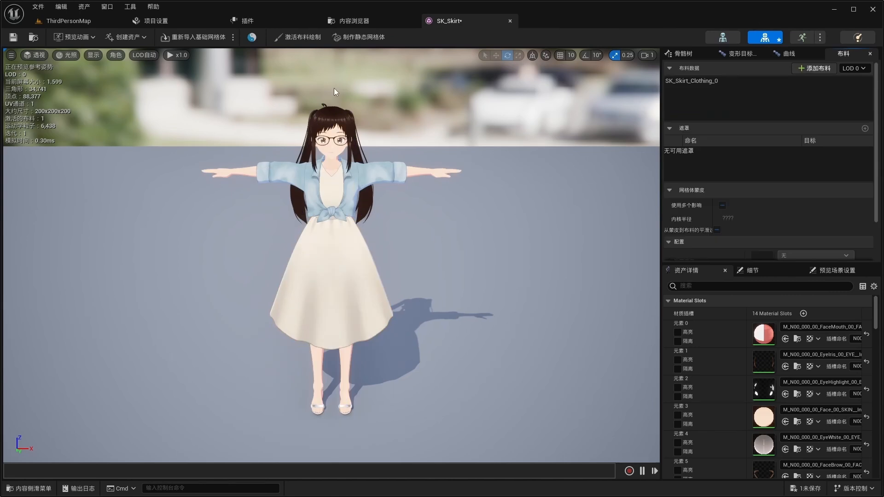
{"action": "left_click", "coordinate": [294, 37]}
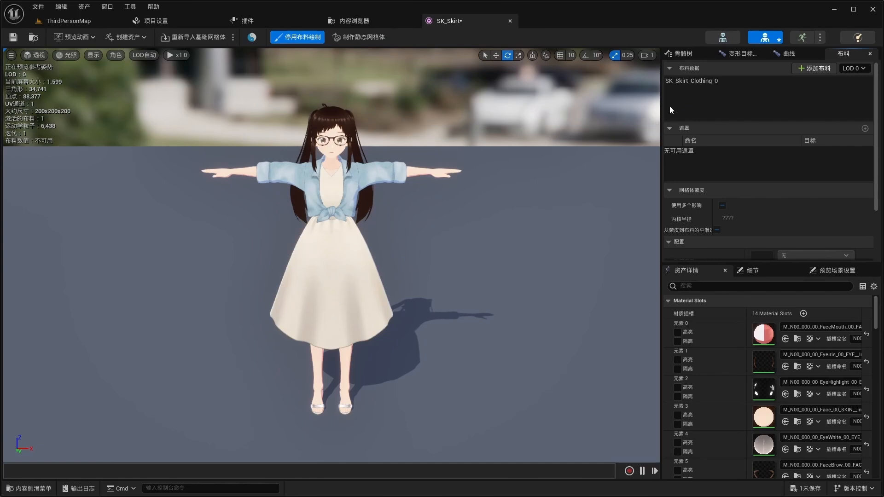
{"action": "left_click", "coordinate": [691, 82]}
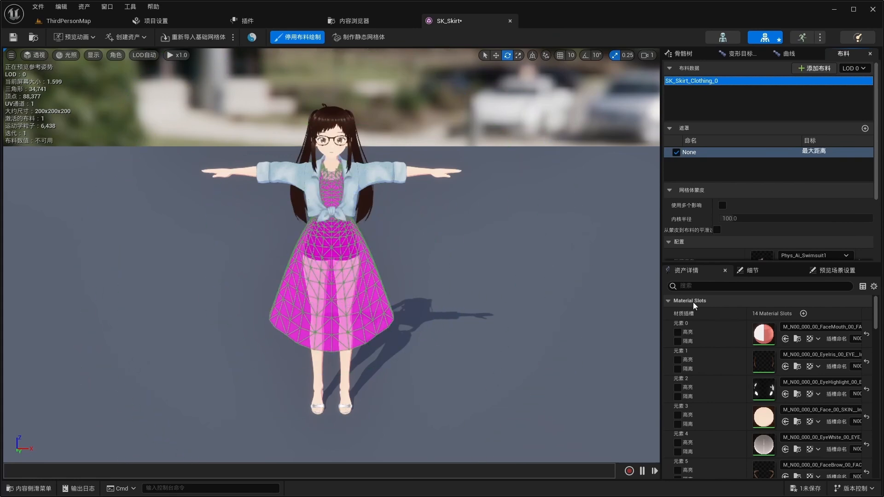
- Configure the cloth paint brush for SK_Skirt with radius 30, strength 1.0 and falloff 0.2
{"action": "left_click_drag", "start_coordinate": [875, 124], "coordinate": [873, 205]}
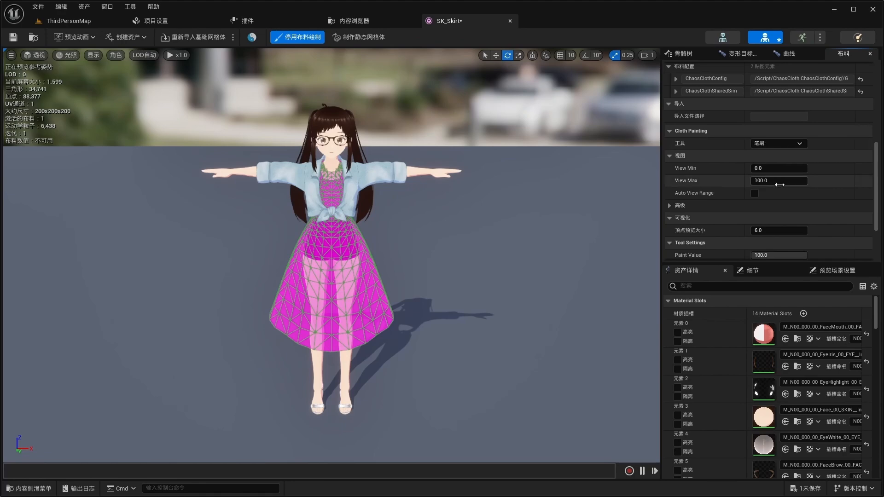
{"action": "scroll", "coordinate": [755, 189], "scroll_direction": "down", "scroll_amount": 2}
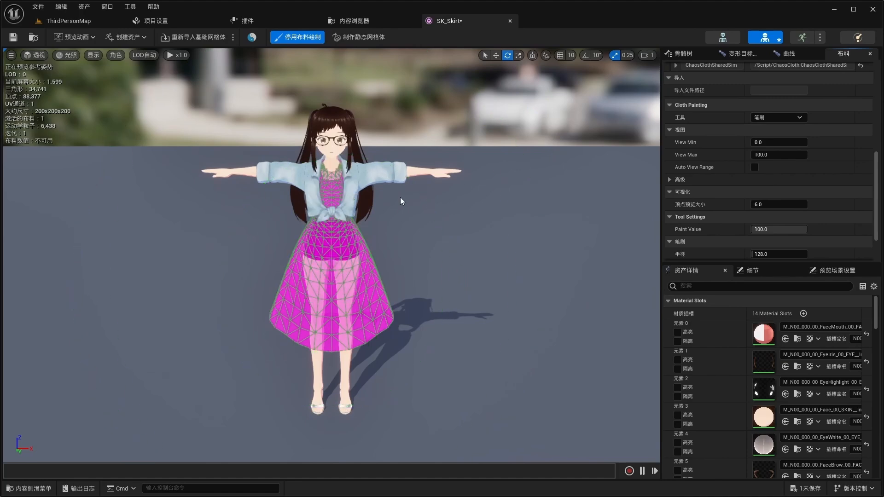
{"action": "scroll", "coordinate": [401, 199], "scroll_direction": "up", "scroll_amount": 3}
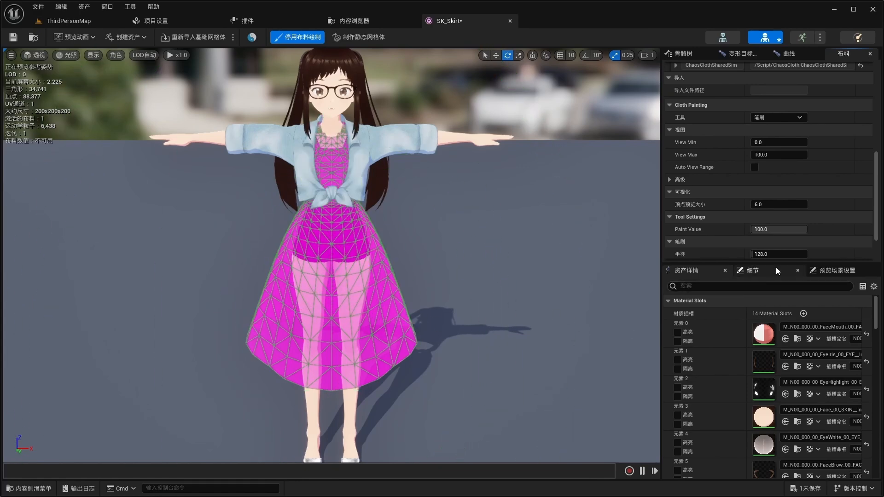
{"action": "scroll", "coordinate": [778, 249], "scroll_direction": "down", "scroll_amount": 3}
{"action": "left_click", "coordinate": [759, 202]}
{"action": "type", "text": "30"}
{"action": "key", "text": "Return"}
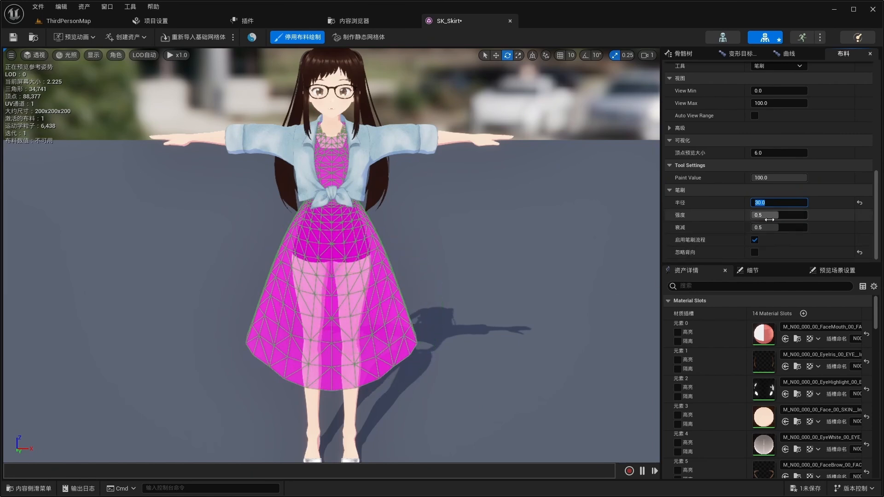
{"action": "mouse_move", "coordinate": [770, 215]}
{"action": "left_mouse_down"}
{"action": "mouse_move", "coordinate": [792, 215]}
{"action": "mouse_move", "coordinate": [771, 217]}
{"action": "left_mouse_up"}
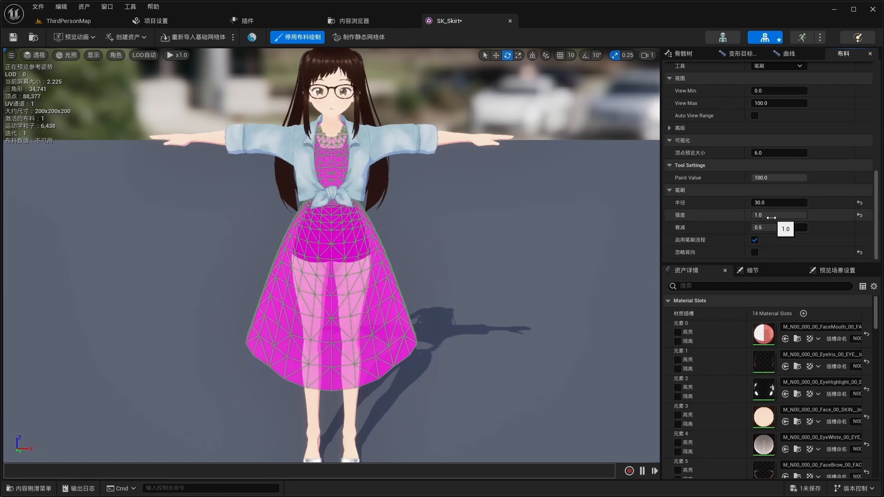
{"action": "left_click", "coordinate": [768, 227]}
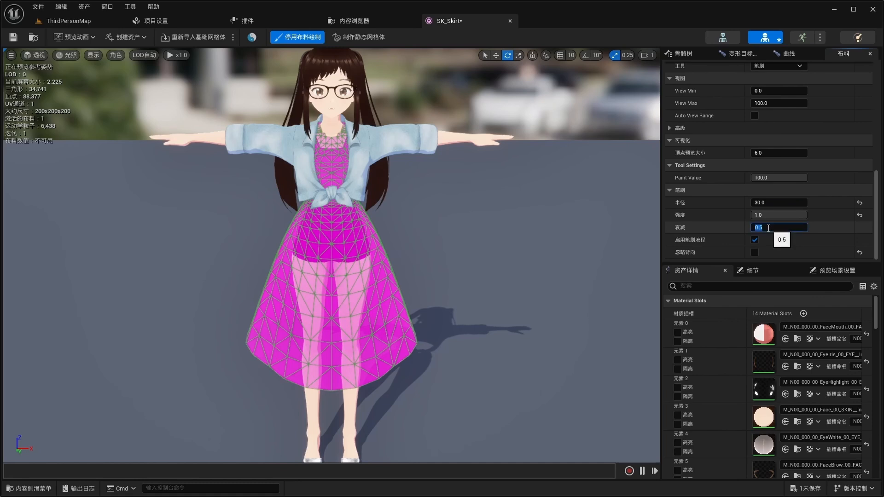
{"action": "type", "text": "0.2"}
{"action": "key", "text": "Return"}
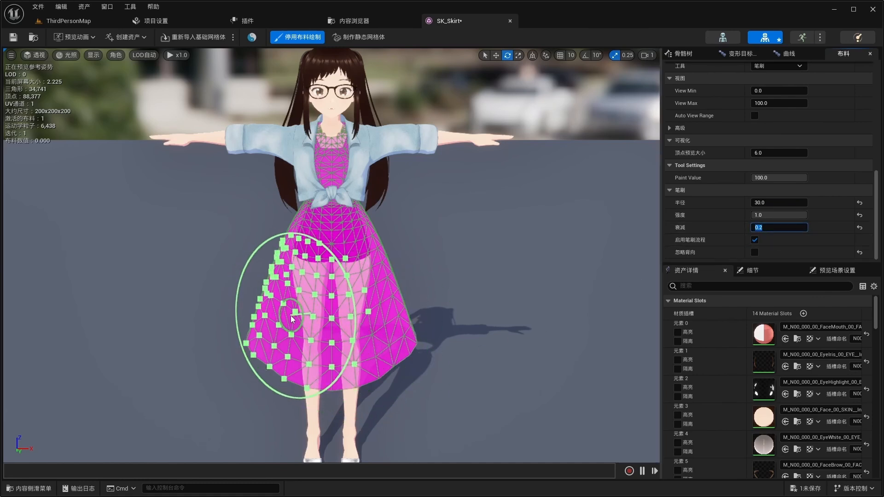
- Paint the front and back of the skirt below the waistband with a cloth paint value of 100
{"action": "left_click_drag", "start_coordinate": [309, 318], "coordinate": [309, 290], "text": "alt"}
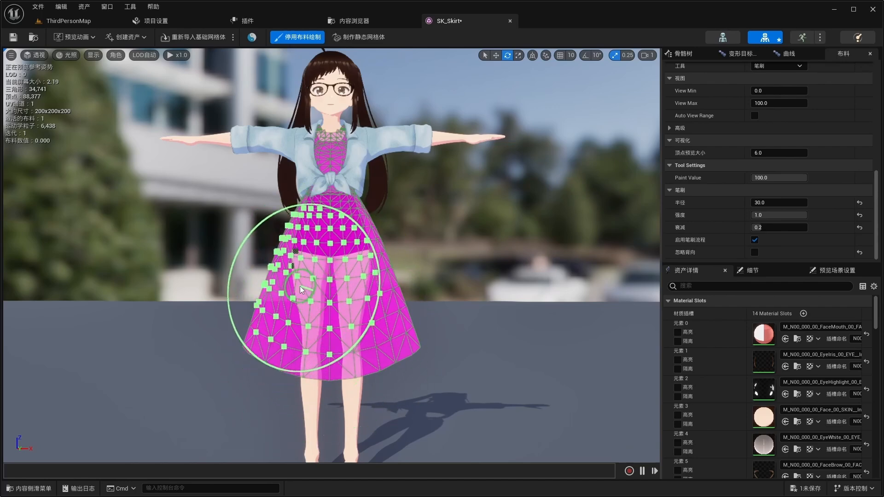
{"action": "mouse_move", "coordinate": [300, 287]}
{"action": "left_mouse_down"}
{"action": "mouse_move", "coordinate": [313, 267]}
{"action": "mouse_move", "coordinate": [353, 288]}
{"action": "mouse_move", "coordinate": [311, 289]}
{"action": "mouse_move", "coordinate": [400, 313]}
{"action": "mouse_move", "coordinate": [293, 325]}
{"action": "mouse_move", "coordinate": [316, 365]}
{"action": "mouse_move", "coordinate": [402, 311]}
{"action": "left_mouse_up"}
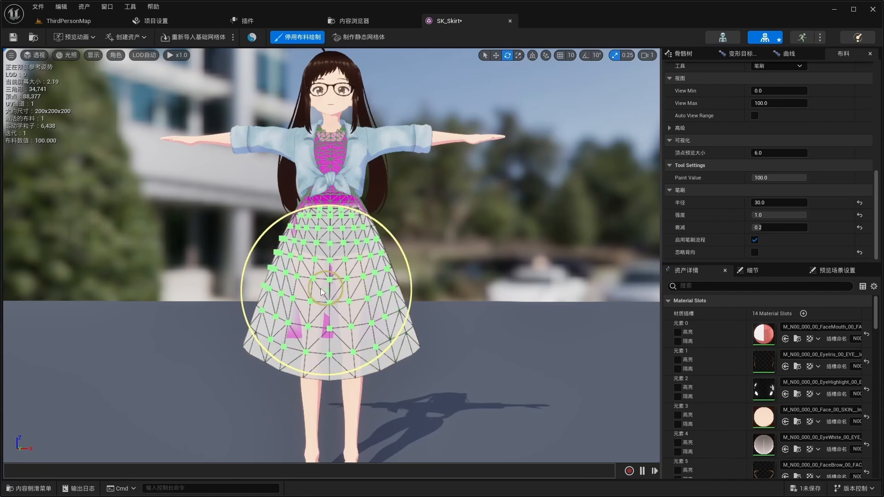
{"action": "left_click_drag", "start_coordinate": [364, 317], "coordinate": [385, 379]}
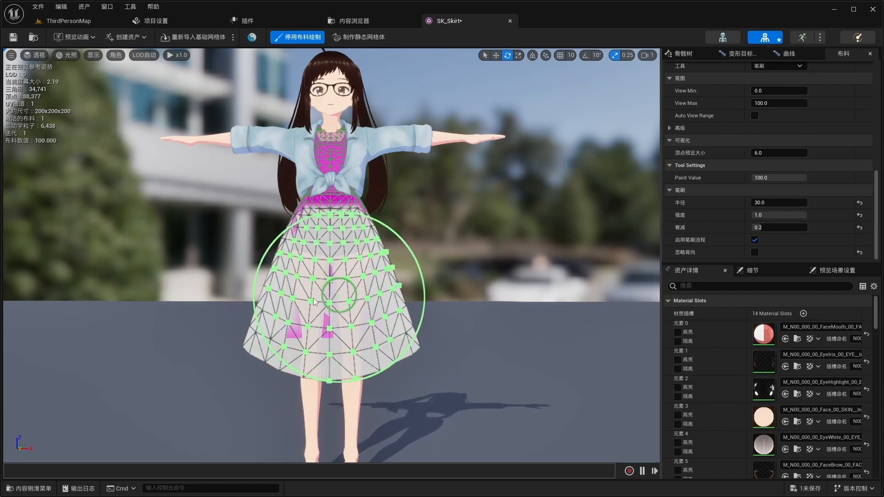
{"action": "left_click_drag", "start_coordinate": [445, 331], "coordinate": [122, 378], "text": "alt"}
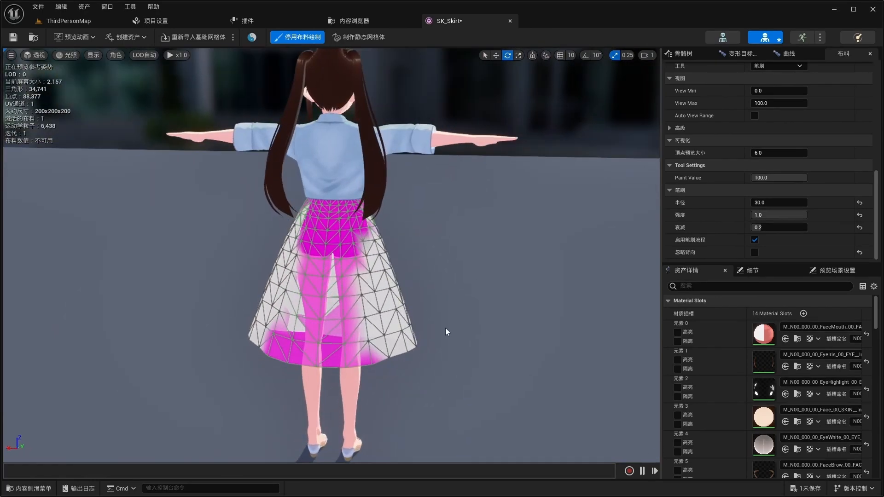
{"action": "mouse_move", "coordinate": [446, 339]}
{"action": "left_mouse_down", "text": "alt"}
{"action": "mouse_move", "coordinate": [444, 320]}
{"action": "mouse_move", "coordinate": [468, 303]}
{"action": "left_mouse_up", "text": "alt"}
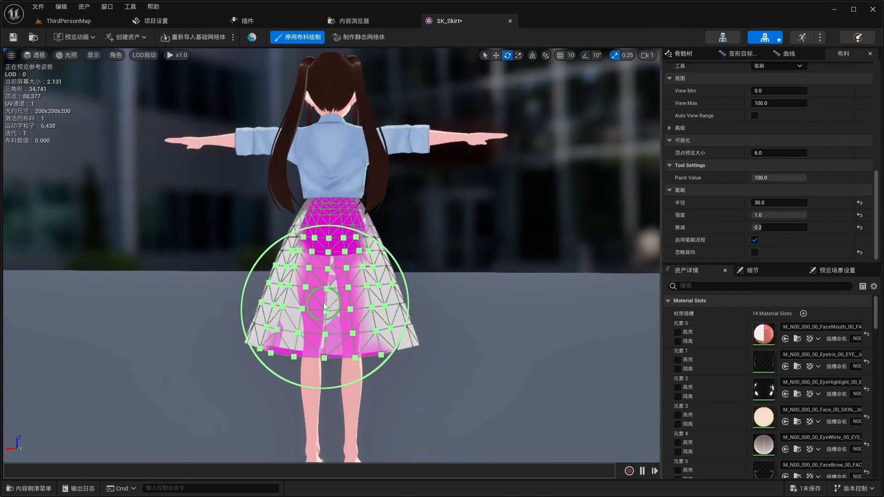
{"action": "mouse_move", "coordinate": [312, 295]}
{"action": "left_mouse_down"}
{"action": "mouse_move", "coordinate": [280, 290]}
{"action": "mouse_move", "coordinate": [348, 286]}
{"action": "mouse_move", "coordinate": [313, 283]}
{"action": "left_mouse_up"}
{"action": "mouse_move", "coordinate": [372, 286]}
{"action": "left_mouse_down"}
{"action": "mouse_move", "coordinate": [298, 287]}
{"action": "mouse_move", "coordinate": [364, 293]}
{"action": "left_mouse_up"}
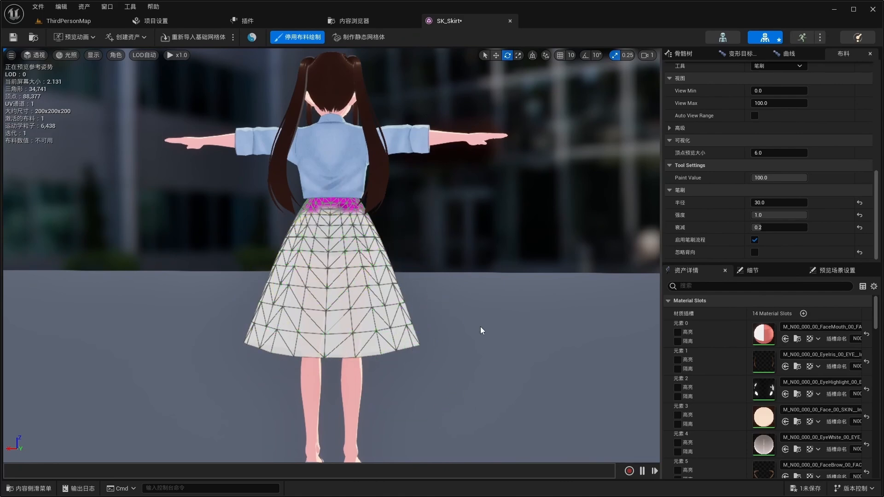
- Fill the unpainted gaps on both sides of the skirt with paint value 100, checking coverage all around
{"action": "left_click_drag", "start_coordinate": [443, 318], "coordinate": [281, 343], "text": "alt"}
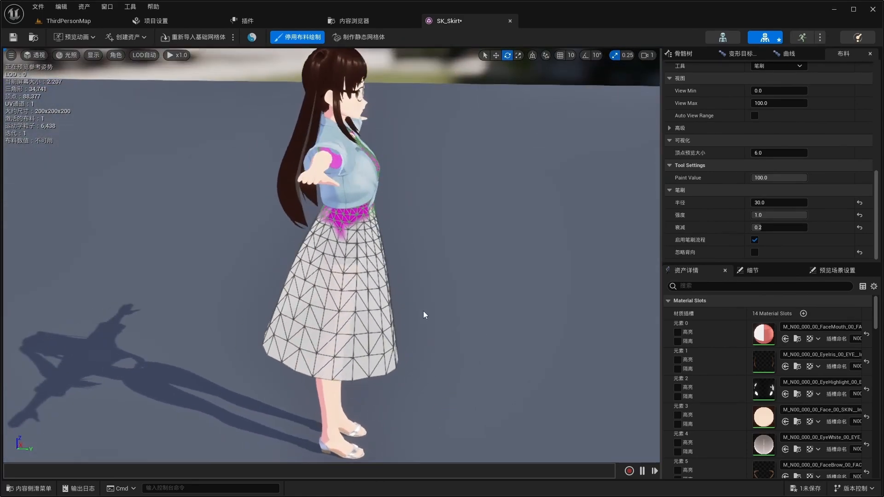
{"action": "left_click_drag", "start_coordinate": [515, 306], "coordinate": [469, 309], "text": "alt"}
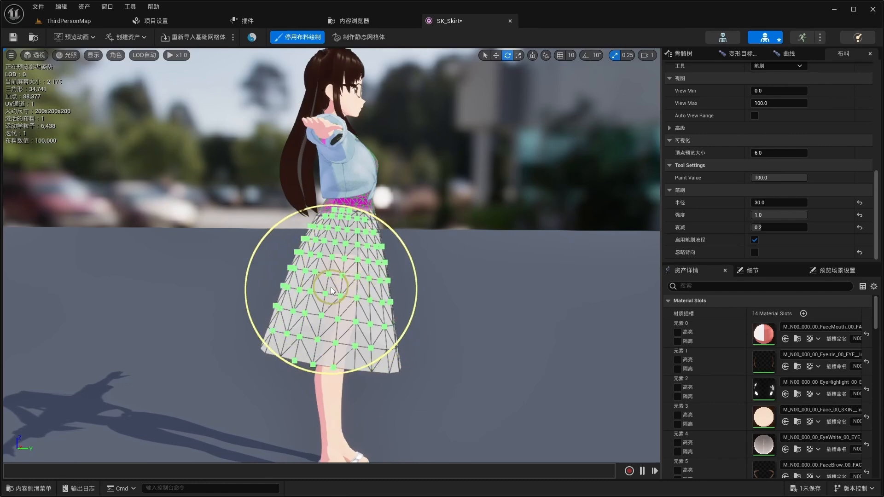
{"action": "left_click_drag", "start_coordinate": [503, 339], "coordinate": [382, 343], "text": "alt"}
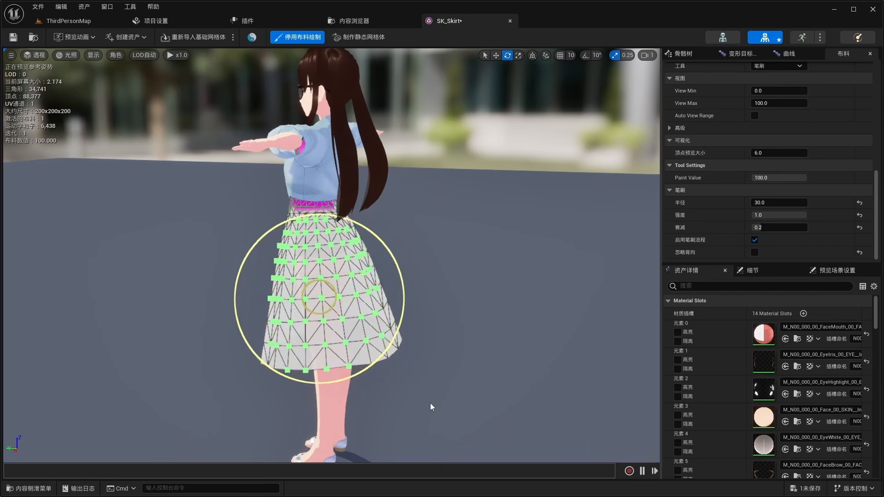
{"action": "left_click_drag", "start_coordinate": [479, 367], "coordinate": [633, 367], "text": "alt"}
{"action": "left_click_drag", "start_coordinate": [428, 327], "coordinate": [437, 323], "text": "alt"}
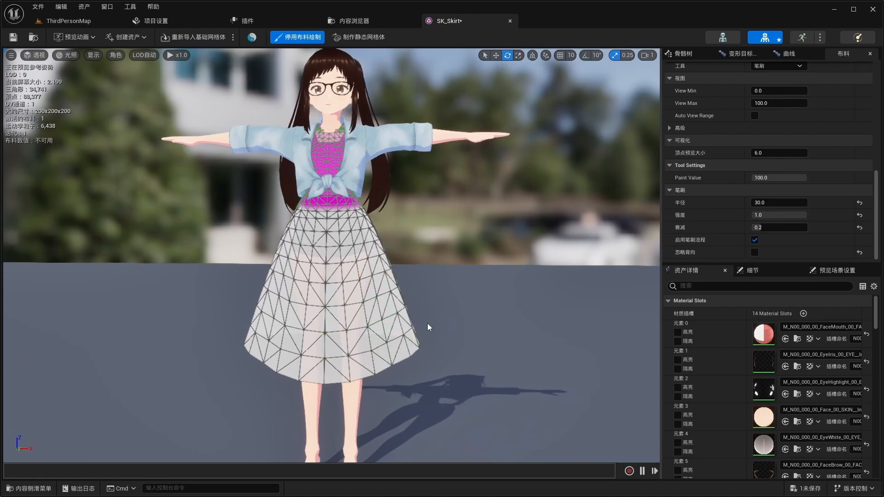
- Deactivate cloth painting and play a preview animation to check how the fully painted skirt moves
{"action": "left_click", "coordinate": [298, 37]}
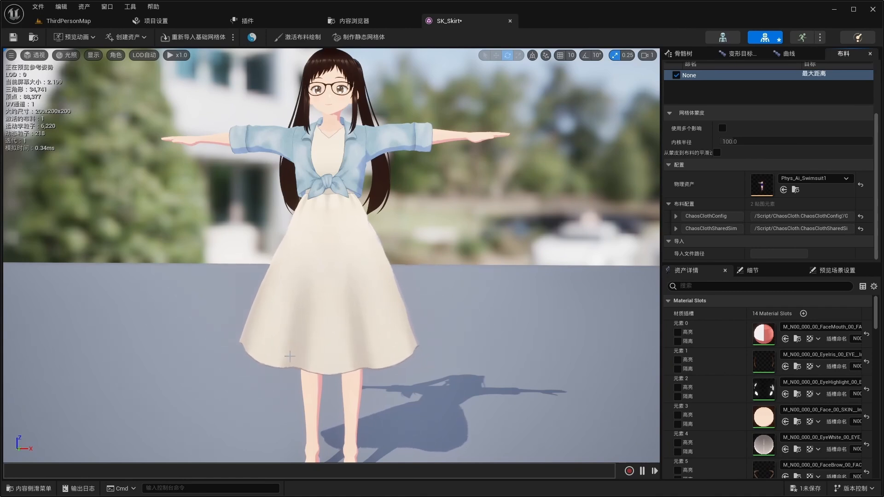
{"action": "left_click", "coordinate": [74, 36]}
{"action": "left_click", "coordinate": [183, 204]}
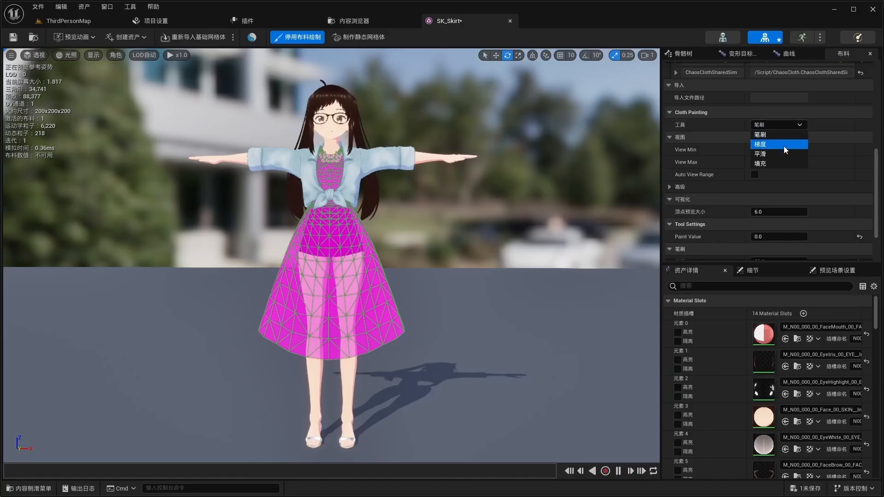
- Apply a gradient to the skirt from 0 at the waist to 100 at the lower front using the Gradient tool
{"action": "left_click", "coordinate": [784, 146]}
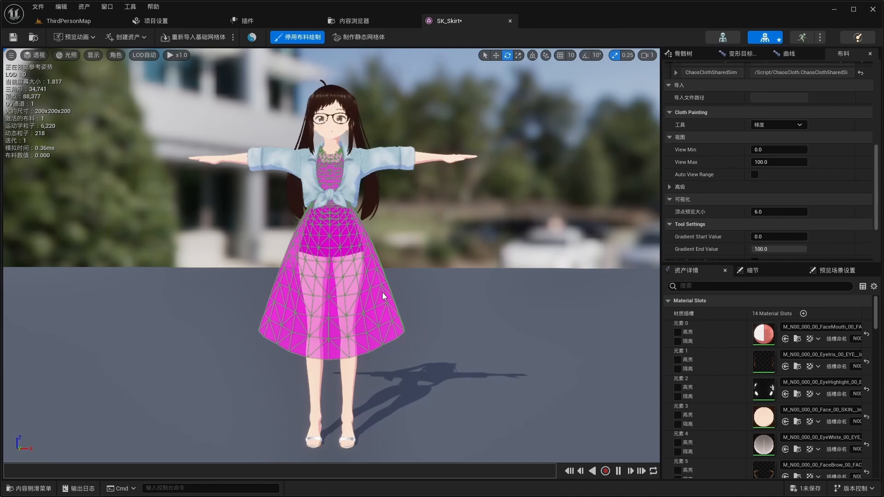
{"action": "scroll", "coordinate": [739, 139], "scroll_direction": "down", "scroll_amount": 2}
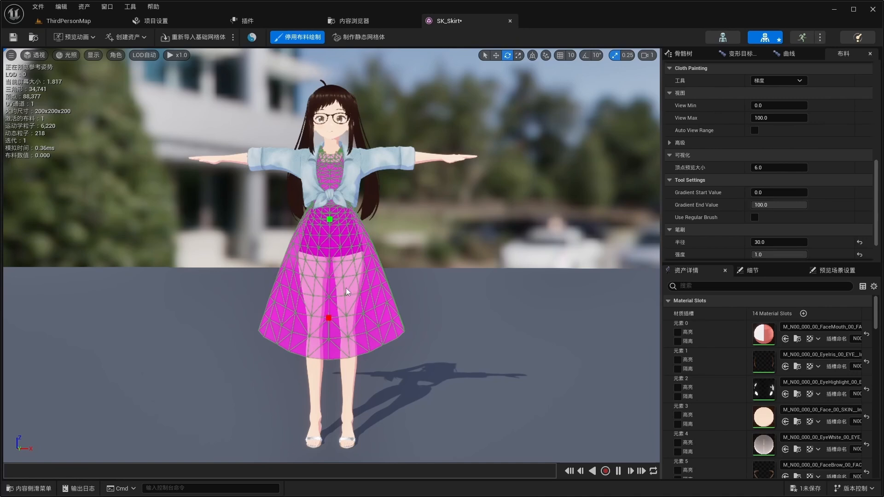
{"action": "key", "text": "Return"}
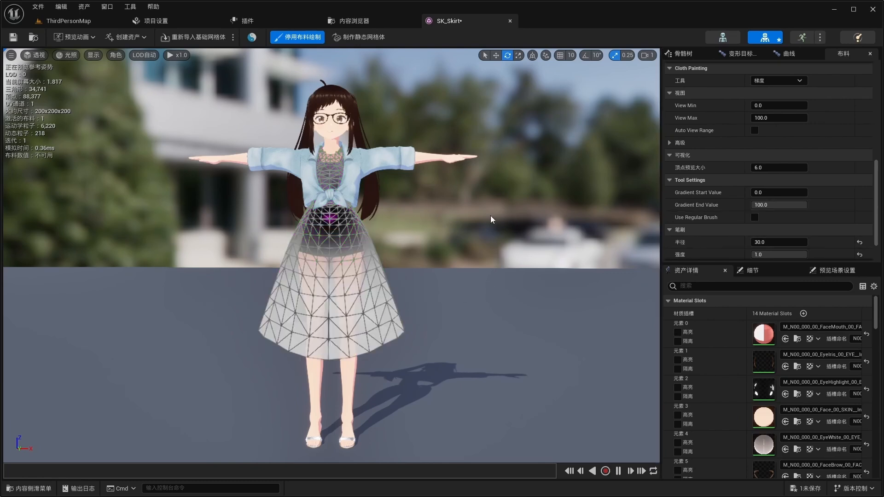
- Repaint the top and the skirt's waist area with the Brush tool at paint value 0
{"action": "left_click", "coordinate": [346, 219]}
{"action": "left_click", "coordinate": [331, 220]}
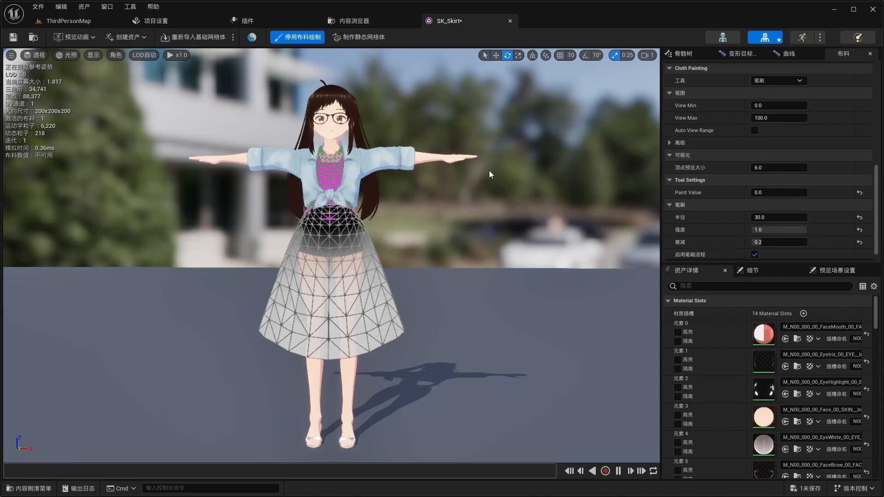
{"action": "left_click_drag", "start_coordinate": [442, 258], "coordinate": [456, 274], "text": "alt"}
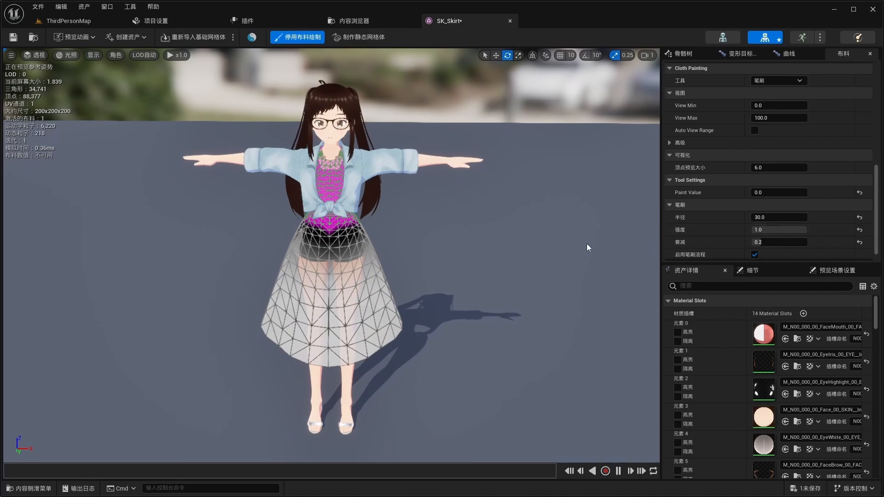
- Deactivate cloth painting and preview the simulation of the gradient-painted skirt
{"action": "left_click", "coordinate": [288, 40]}
{"action": "left_click_drag", "start_coordinate": [342, 240], "coordinate": [345, 211], "text": "alt"}
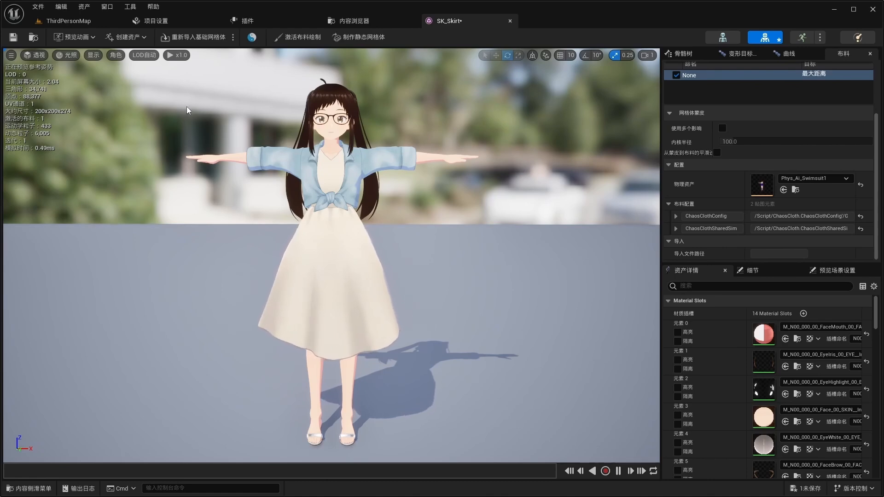
{"action": "left_click", "coordinate": [73, 37]}
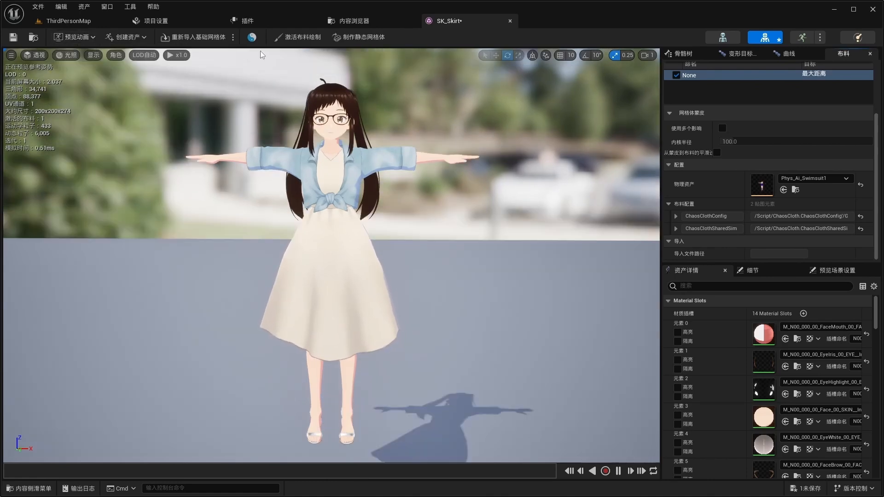
- Smooth the cloth values around the skirt's waist and hips using the Smooth tool with strength 0.2 and radius 10, and deactivate painting
{"action": "left_click", "coordinate": [297, 37]}
{"action": "left_click", "coordinate": [800, 81]}
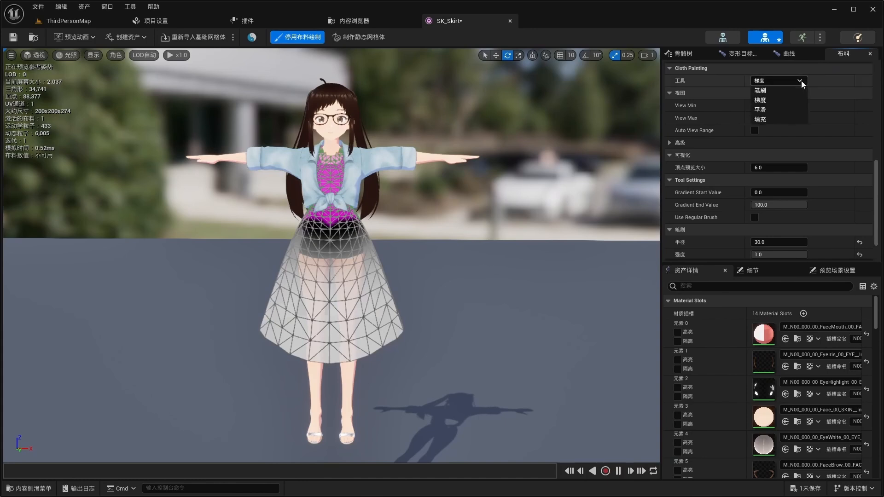
{"action": "left_click", "coordinate": [787, 111]}
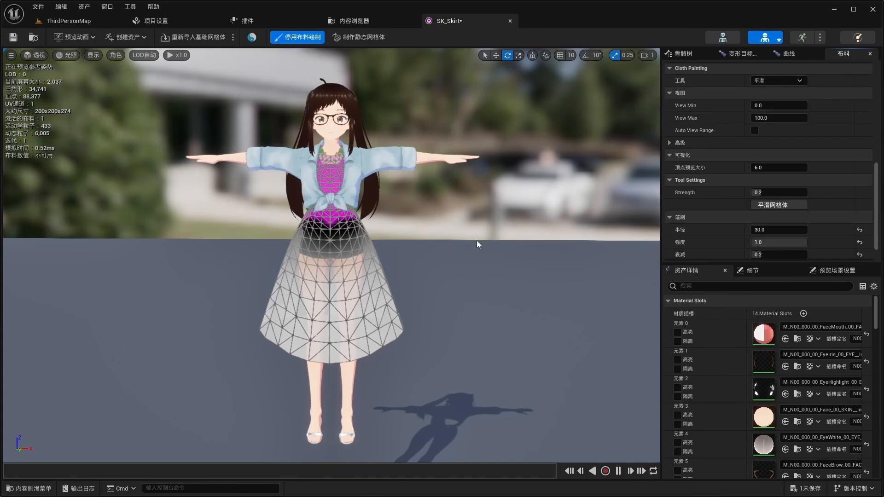
{"action": "scroll", "coordinate": [824, 217], "scroll_direction": "down", "scroll_amount": 1}
{"action": "left_click", "coordinate": [769, 216]}
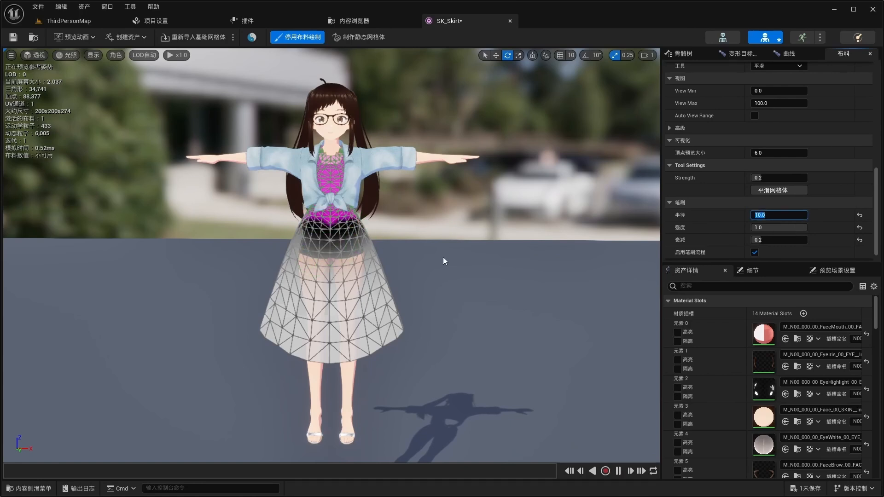
{"action": "scroll", "coordinate": [442, 259], "scroll_direction": "up", "scroll_amount": 5}
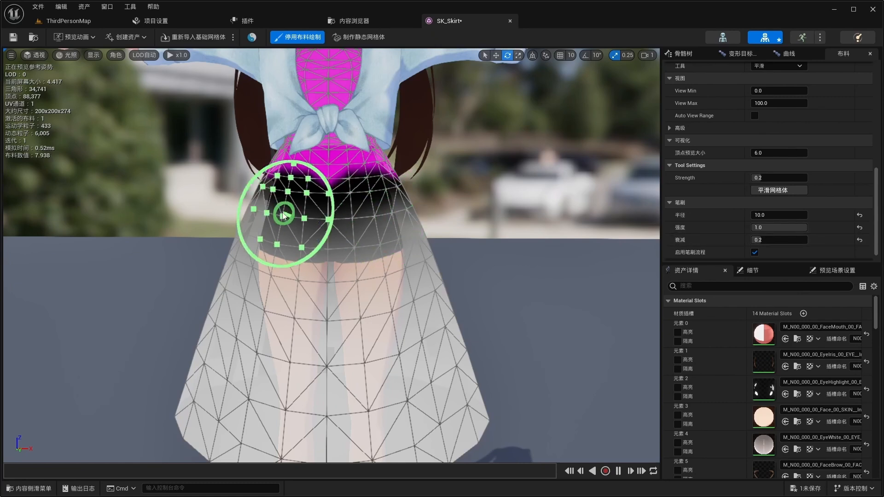
{"action": "mouse_move", "coordinate": [269, 200]}
{"action": "left_mouse_down"}
{"action": "mouse_move", "coordinate": [394, 197]}
{"action": "mouse_move", "coordinate": [437, 230]}
{"action": "mouse_move", "coordinate": [404, 223]}
{"action": "left_mouse_up"}
{"action": "mouse_move", "coordinate": [283, 214]}
{"action": "left_mouse_down"}
{"action": "mouse_move", "coordinate": [404, 217]}
{"action": "mouse_move", "coordinate": [327, 222]}
{"action": "mouse_move", "coordinate": [405, 203]}
{"action": "mouse_move", "coordinate": [440, 221]}
{"action": "left_mouse_up"}
{"action": "left_click_drag", "start_coordinate": [523, 234], "coordinate": [409, 240], "text": "alt"}
{"action": "left_click_drag", "start_coordinate": [354, 222], "coordinate": [392, 216]}
{"action": "left_click_drag", "start_coordinate": [558, 260], "coordinate": [623, 263], "text": "alt"}
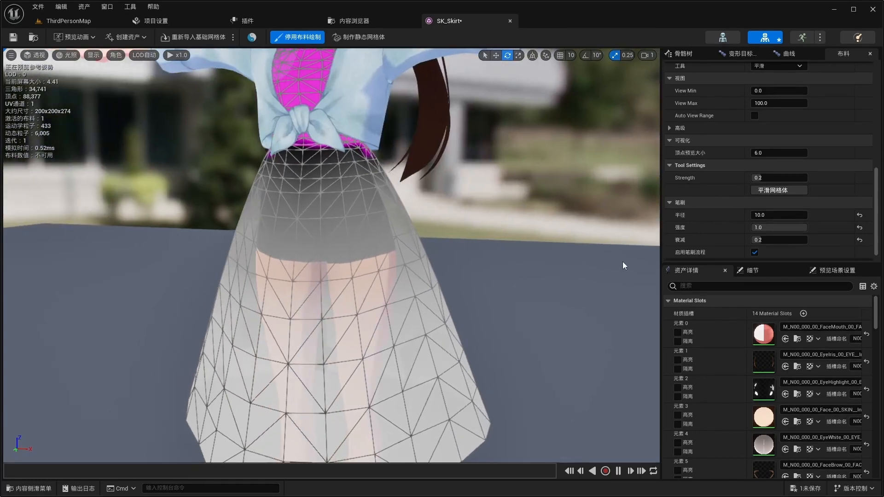
{"action": "left_click", "coordinate": [298, 37]}
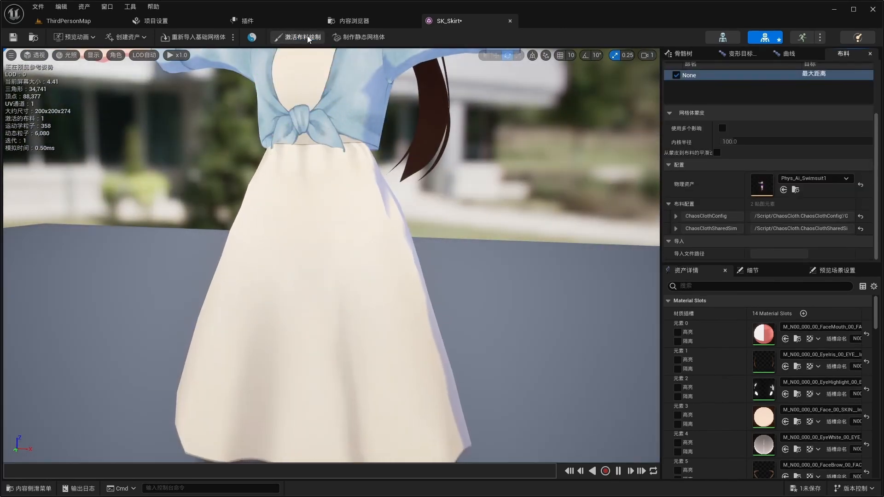
- Reactivate cloth painting, fill the top's unpainted area using the Fill tool with threshold 0 and fill value 100, and deactivate painting
{"action": "left_click", "coordinate": [297, 37]}
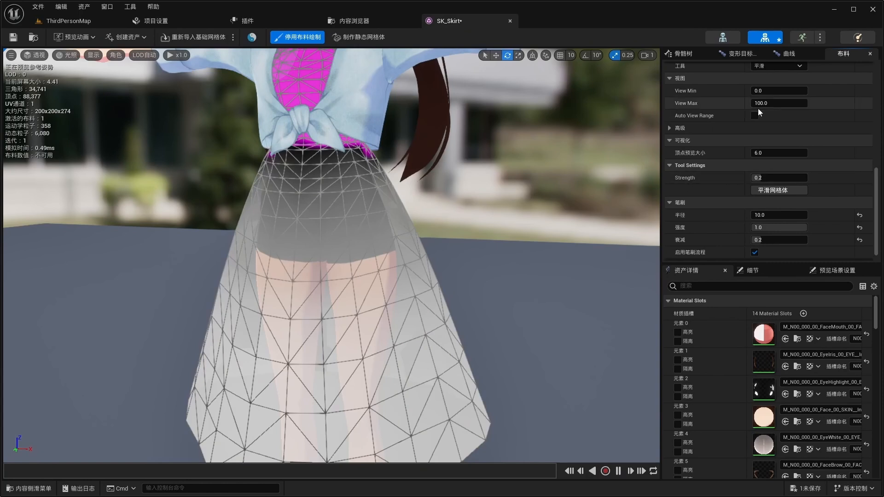
{"action": "scroll", "coordinate": [758, 109], "scroll_direction": "up", "scroll_amount": 1}
{"action": "left_click", "coordinate": [799, 82]}
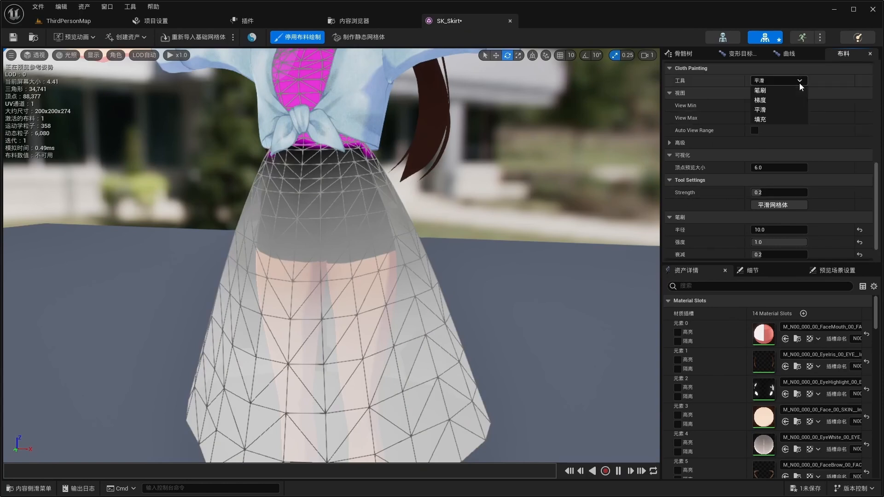
{"action": "left_click", "coordinate": [785, 118]}
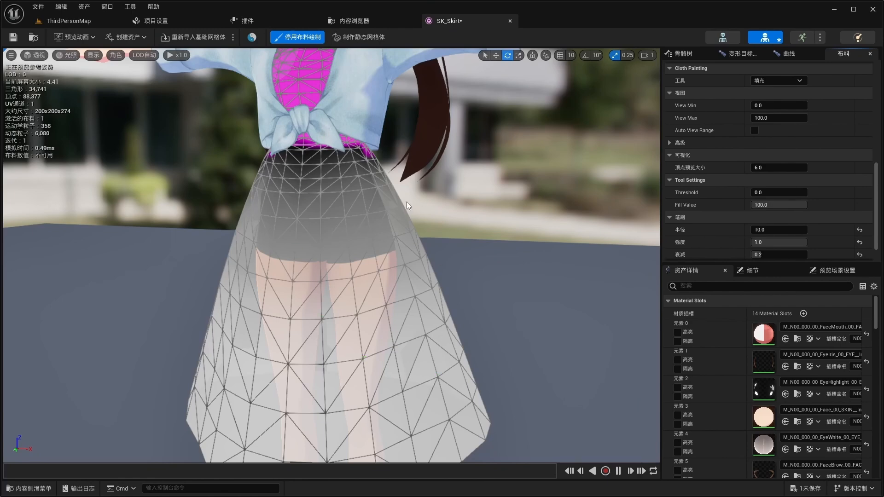
{"action": "scroll", "coordinate": [414, 213], "scroll_direction": "down", "scroll_amount": 4}
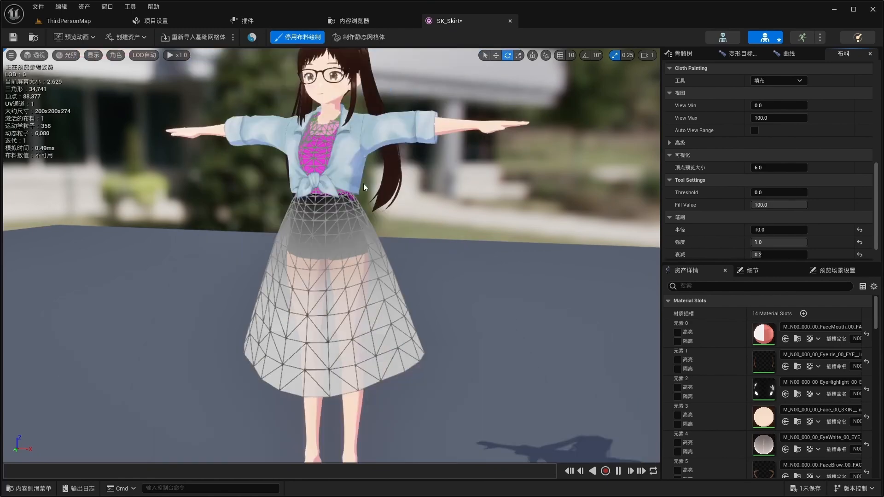
{"action": "left_click", "coordinate": [314, 154]}
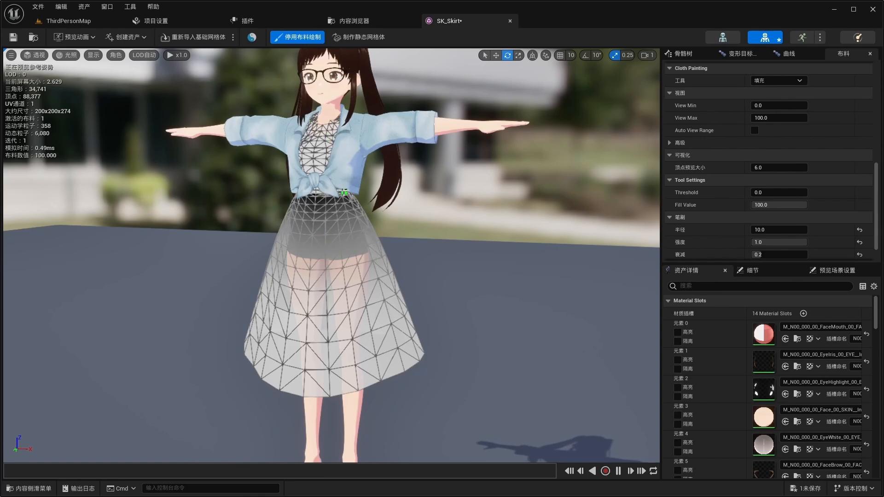
{"action": "left_click", "coordinate": [298, 37]}
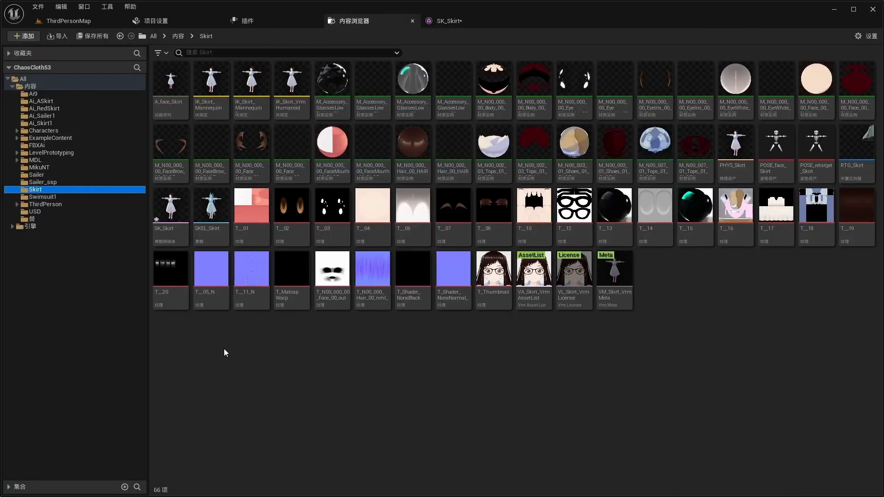
- Create a physics asset from the SK_Skirt skeletal mesh without assigning it, using a minimum bone size of 10
{"action": "right_click", "coordinate": [164, 215]}
{"action": "mouse_move", "coordinate": [198, 180]}
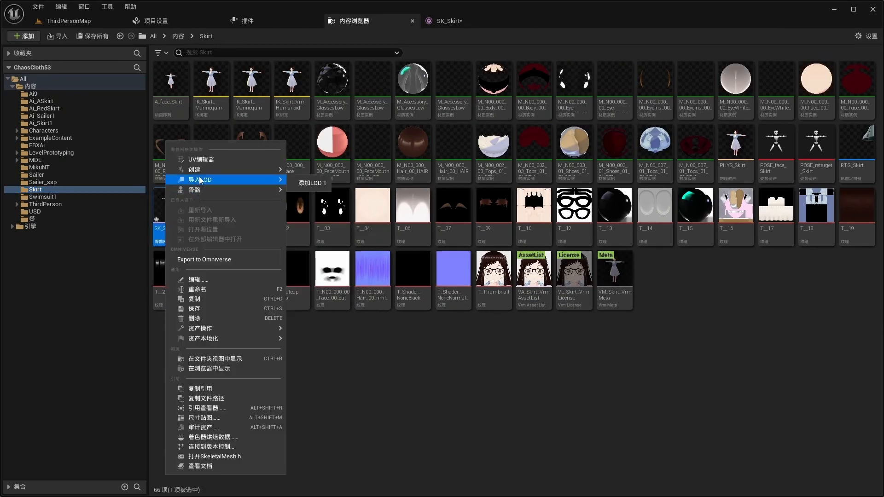
{"action": "mouse_move", "coordinate": [313, 185]}
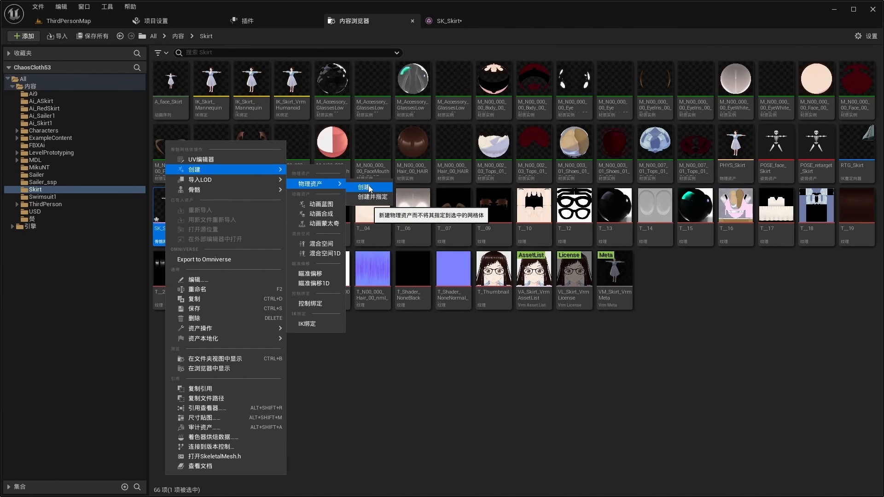
{"action": "left_click", "coordinate": [363, 187]}
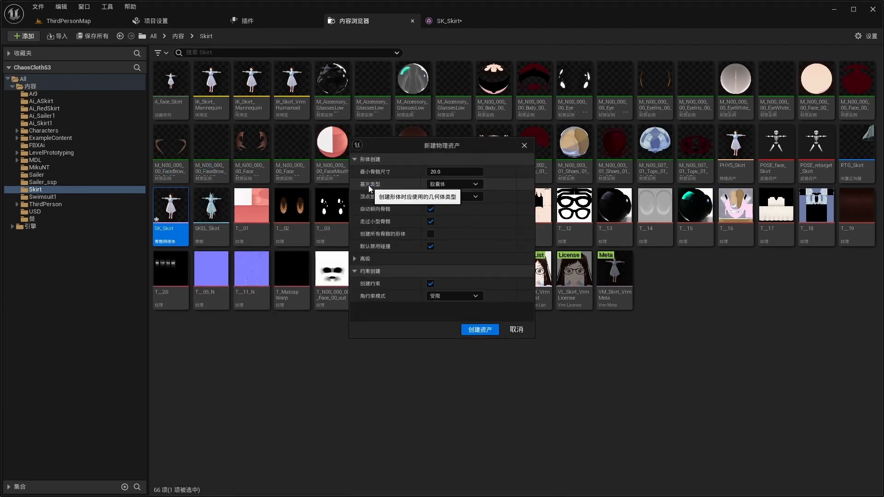
{"action": "left_click", "coordinate": [436, 172]}
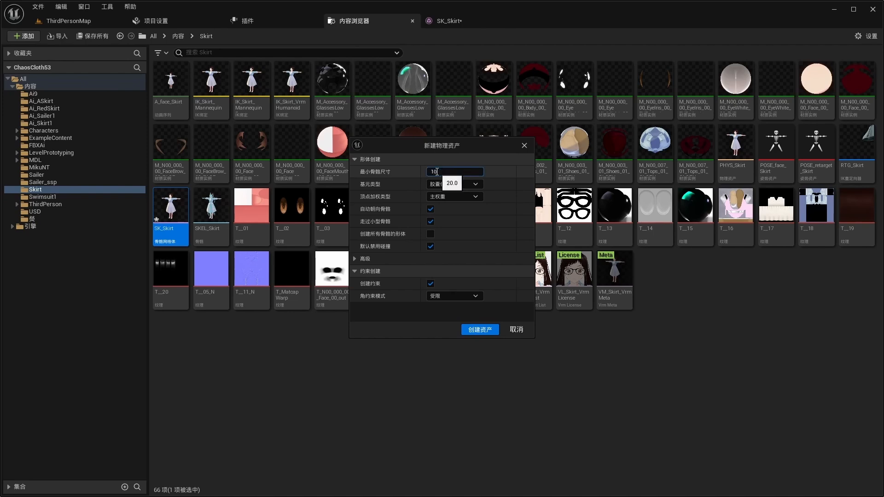
{"action": "left_click", "coordinate": [482, 331]}
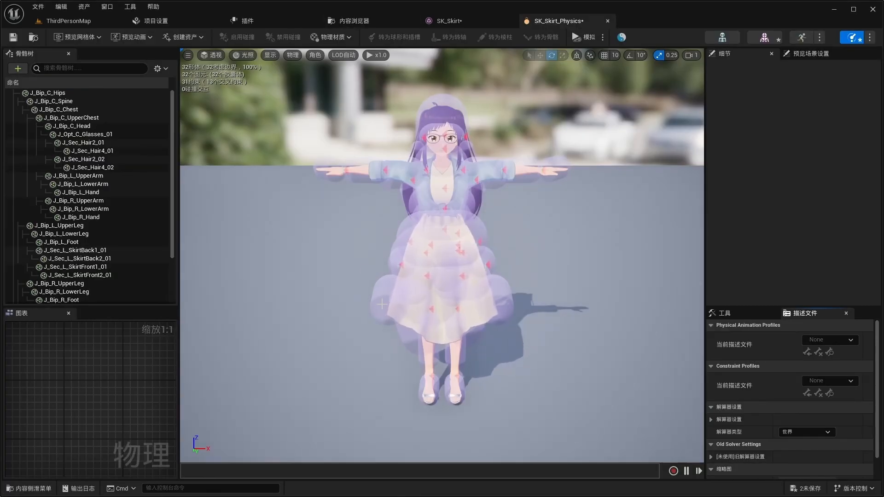
- Delete the physics bodies of the glasses and hair bones, from J_Opt_C_Glasses_01 through J_Sec_Hair4_02
{"action": "scroll", "coordinate": [382, 303], "scroll_direction": "up", "scroll_amount": 5}
{"action": "scroll", "coordinate": [382, 303], "scroll_direction": "down", "scroll_amount": 5}
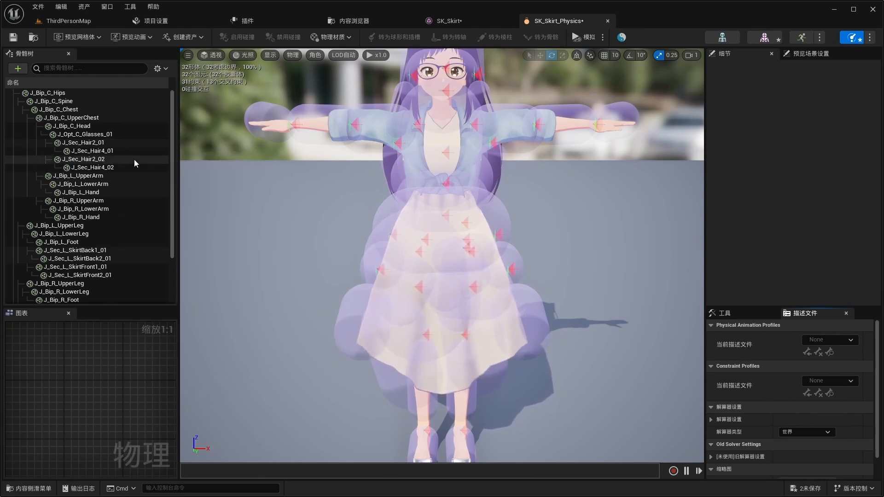
{"action": "left_click", "coordinate": [94, 135]}
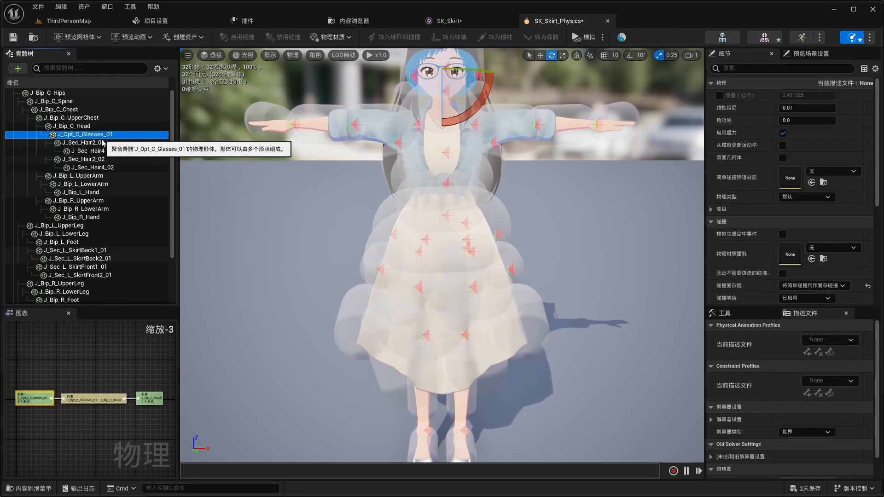
{"action": "left_click", "coordinate": [113, 170], "text": "shift"}
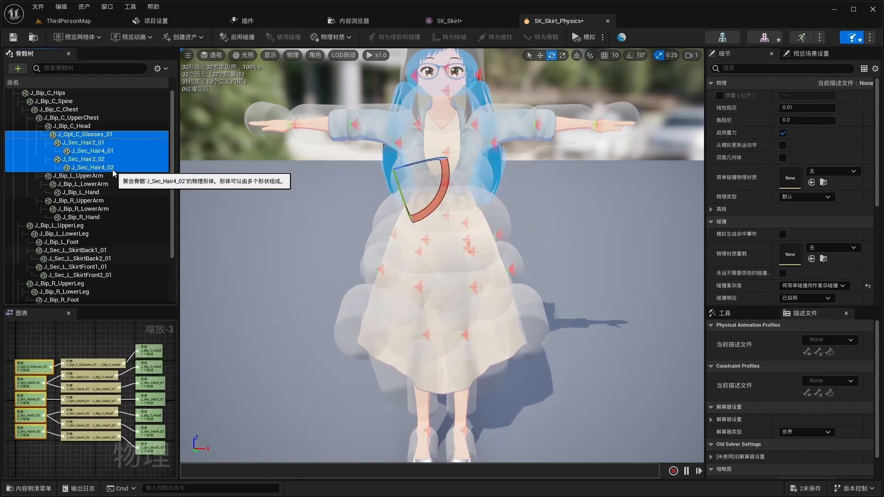
{"action": "key", "text": "Delete"}
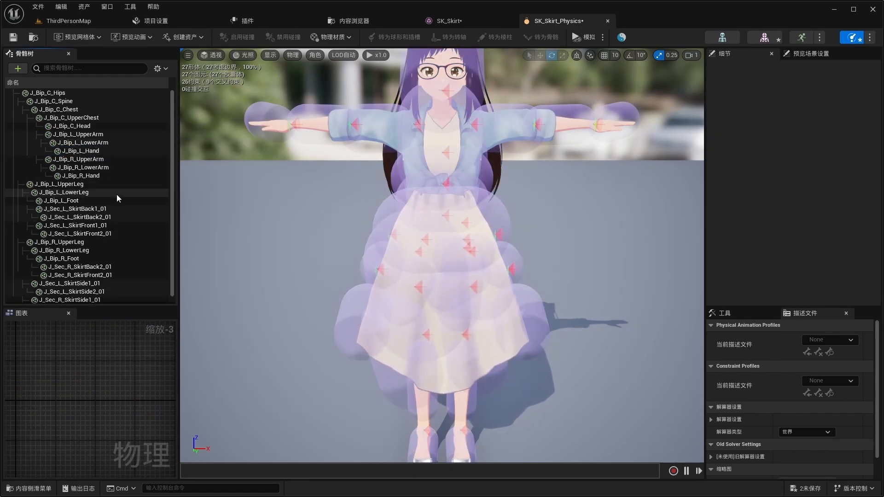
- Delete all the skirt bones' physics bodies, covering the front, back and side J_Sec skirt bones of both legs
{"action": "left_click", "coordinate": [98, 210]}
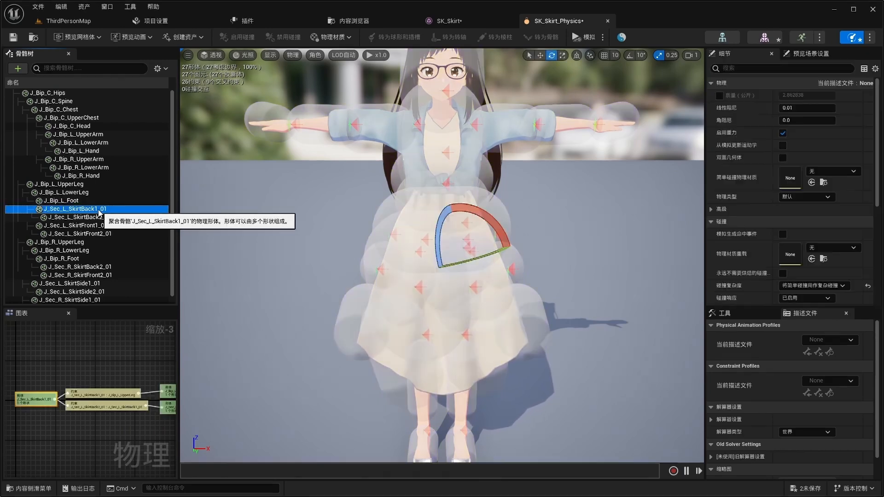
{"action": "left_click", "coordinate": [102, 234], "text": "shift"}
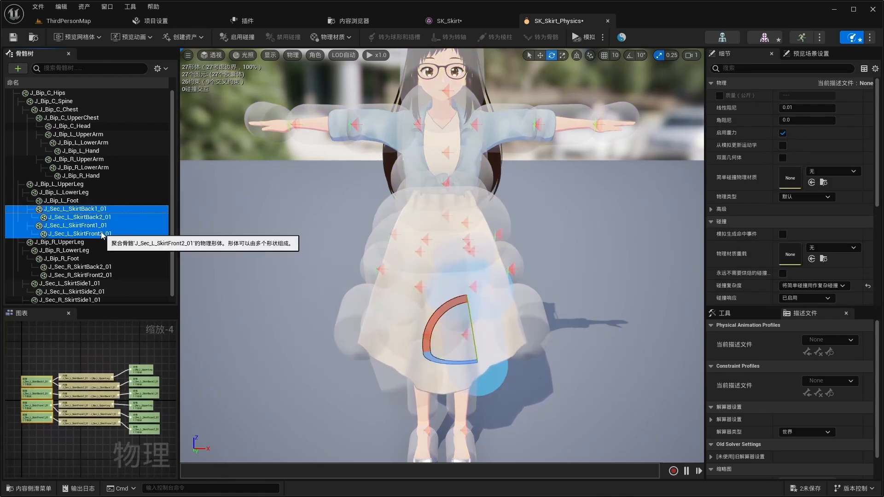
{"action": "key", "text": "Delete"}
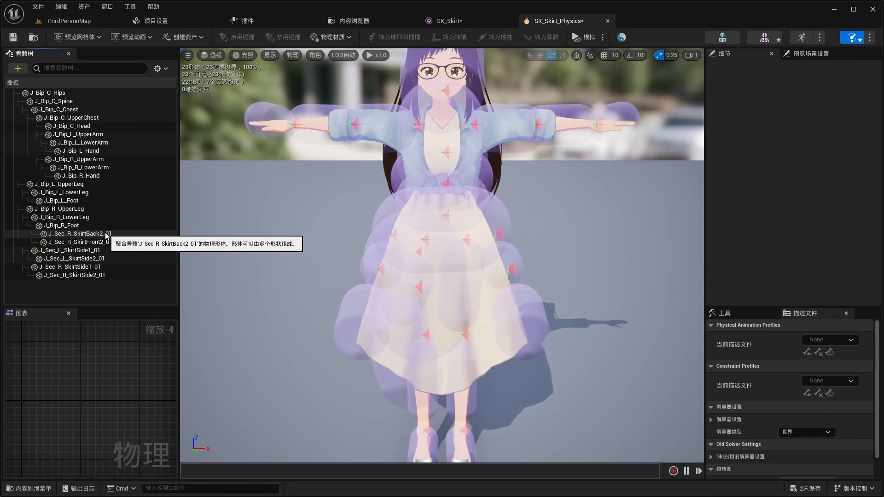
{"action": "left_click", "coordinate": [106, 233]}
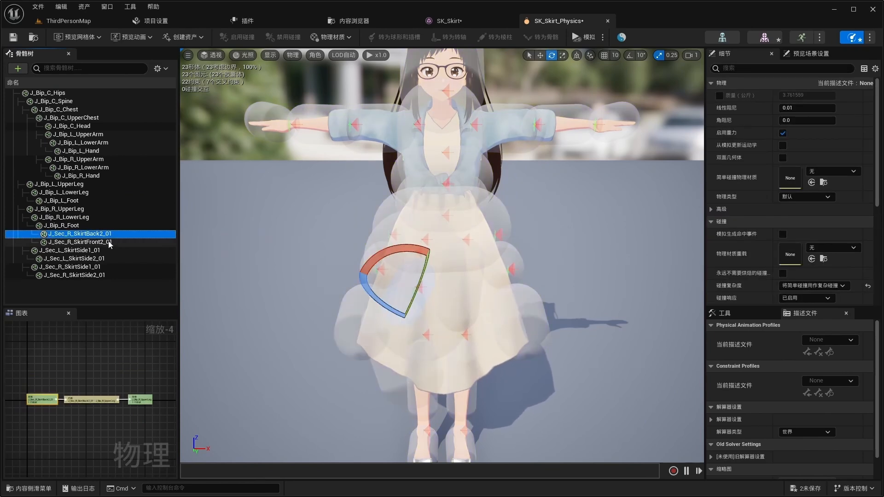
{"action": "left_click", "coordinate": [102, 276], "text": "shift"}
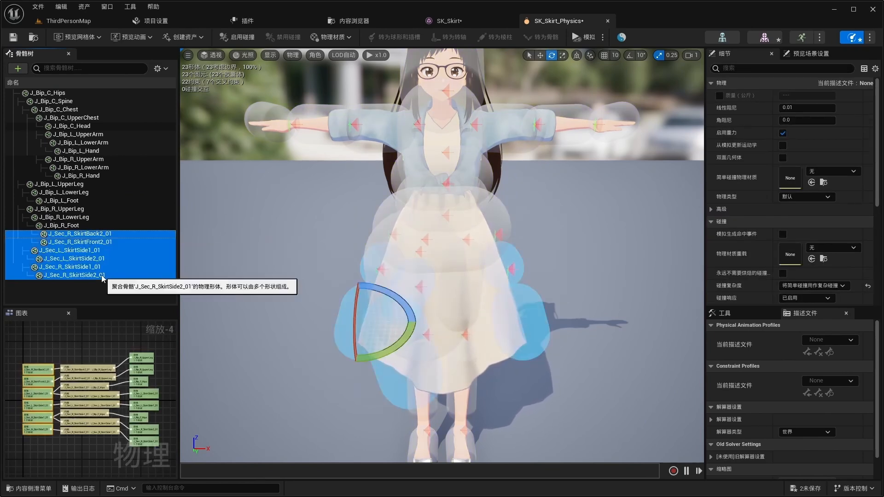
{"action": "key", "text": "Delete"}
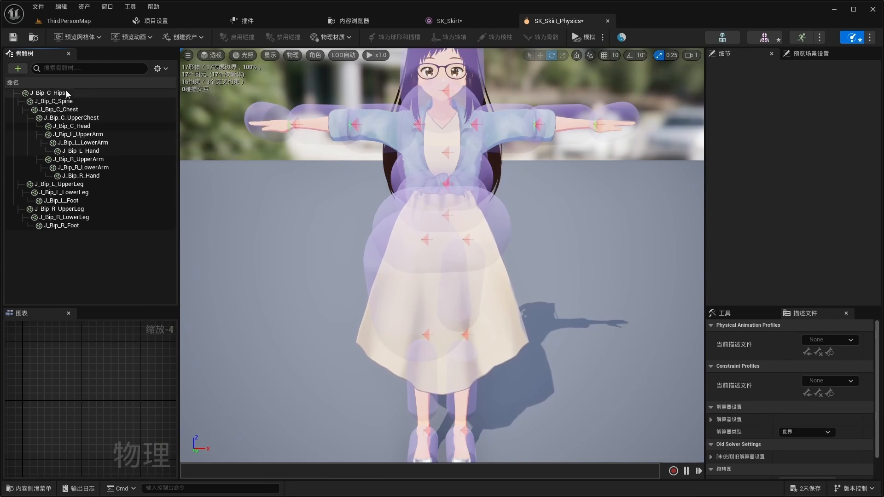
- Select the J_Bip_C_Hips body, showing it in the orthographic Right view, and switch the editor's language to English
{"action": "scroll", "coordinate": [311, 248], "scroll_direction": "down", "scroll_amount": 3}
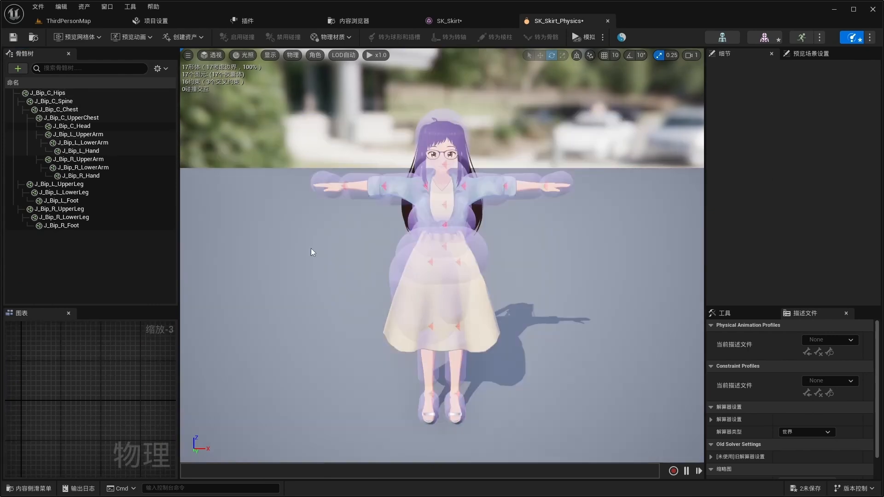
{"action": "left_click", "coordinate": [464, 276]}
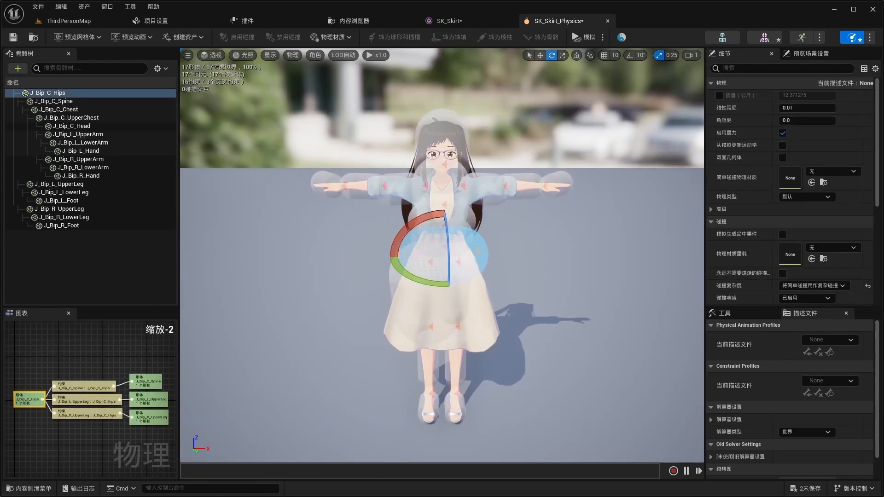
{"action": "left_click", "coordinate": [212, 55]}
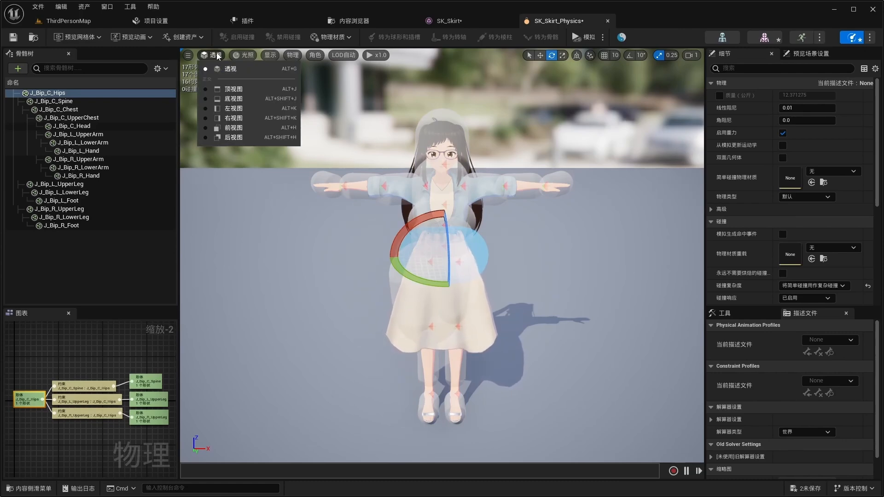
{"action": "left_click", "coordinate": [227, 125]}
{"action": "scroll", "coordinate": [399, 241], "scroll_direction": "up", "scroll_amount": 4}
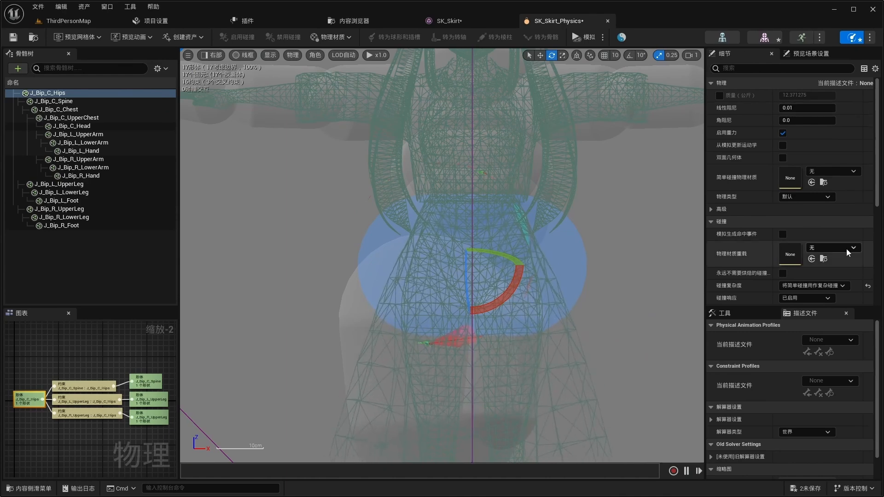
{"action": "left_click_drag", "start_coordinate": [877, 199], "coordinate": [876, 292]}
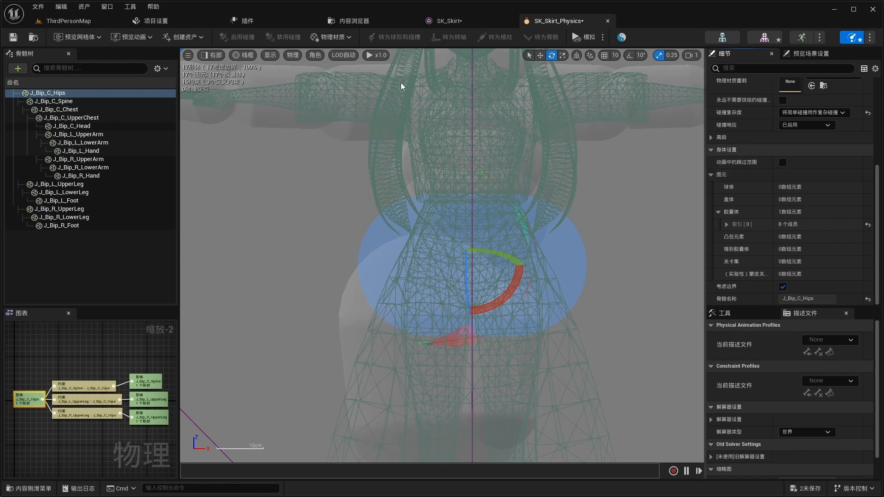
{"action": "left_click", "coordinate": [620, 41]}
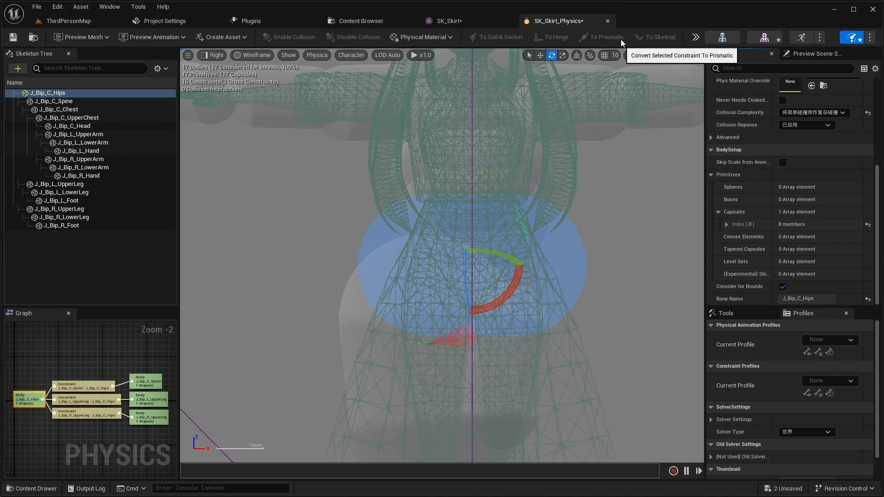
- Set the hips capsule's Y rotation to 90 and its radius and length to 10, and fine-tune them to about 8.86 and 7.55
{"action": "left_click", "coordinate": [727, 225]}
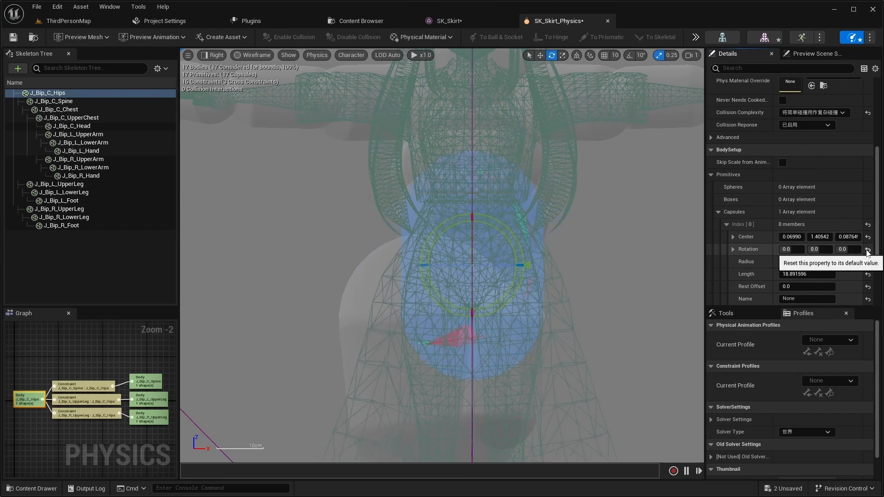
{"action": "left_click", "coordinate": [815, 250]}
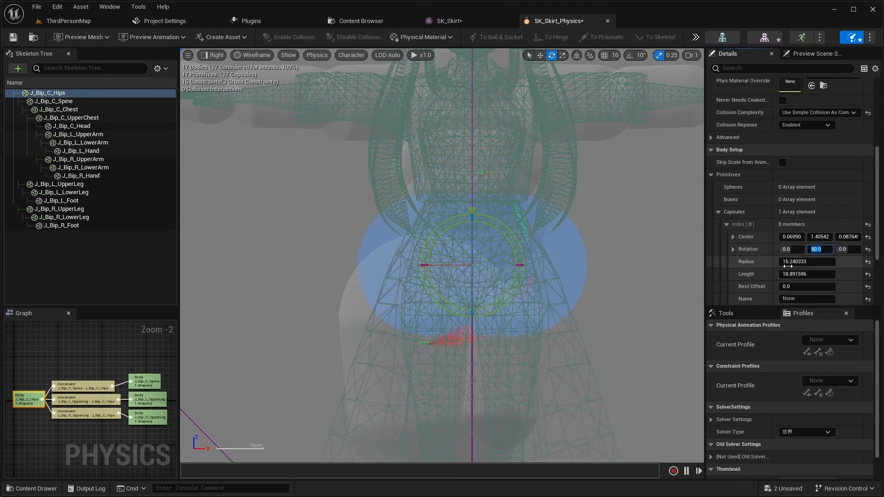
{"action": "left_click", "coordinate": [792, 262]}
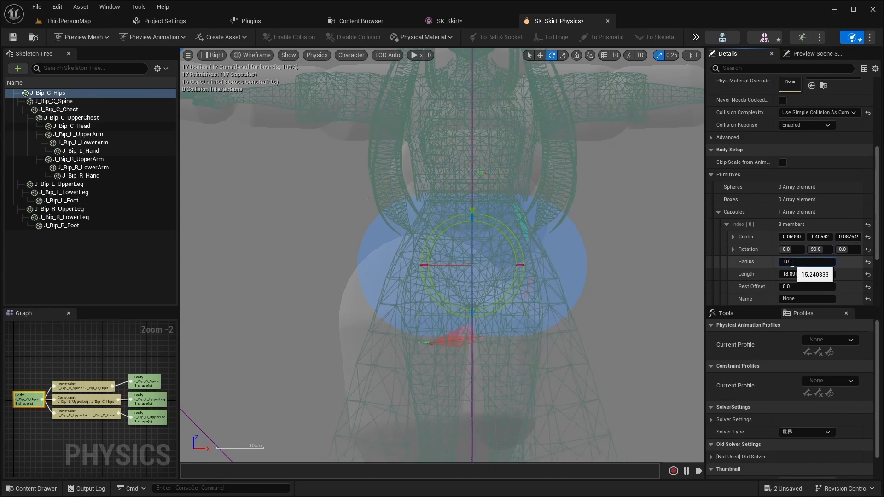
{"action": "left_click", "coordinate": [787, 274]}
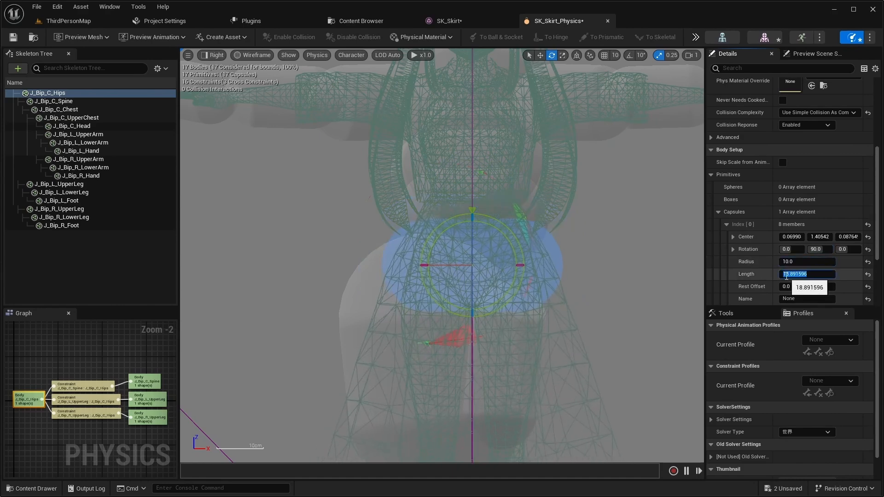
{"action": "type", "text": "10"}
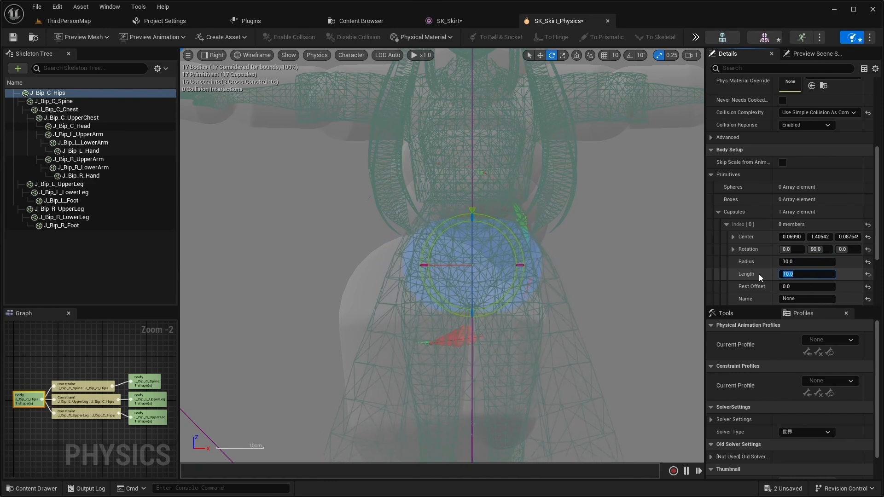
{"action": "key", "text": "Return"}
{"action": "scroll", "coordinate": [664, 259], "scroll_direction": "up", "scroll_amount": 2}
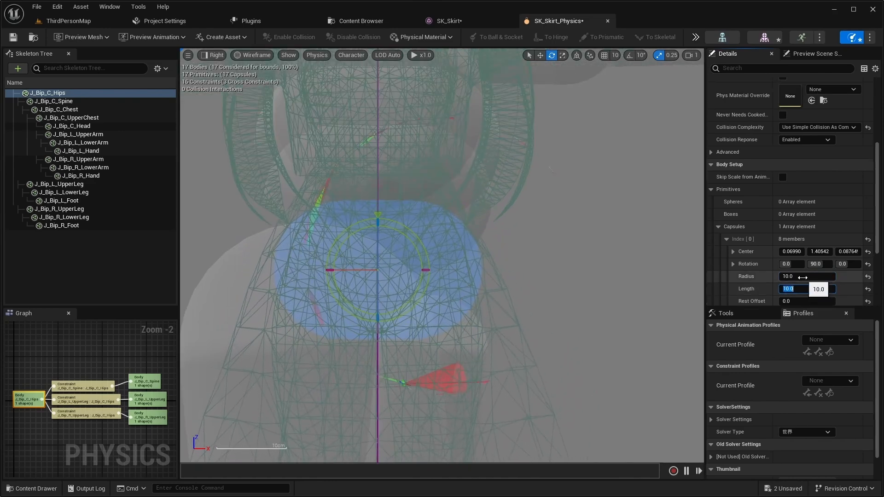
{"action": "left_click_drag", "start_coordinate": [802, 278], "coordinate": [776, 288]}
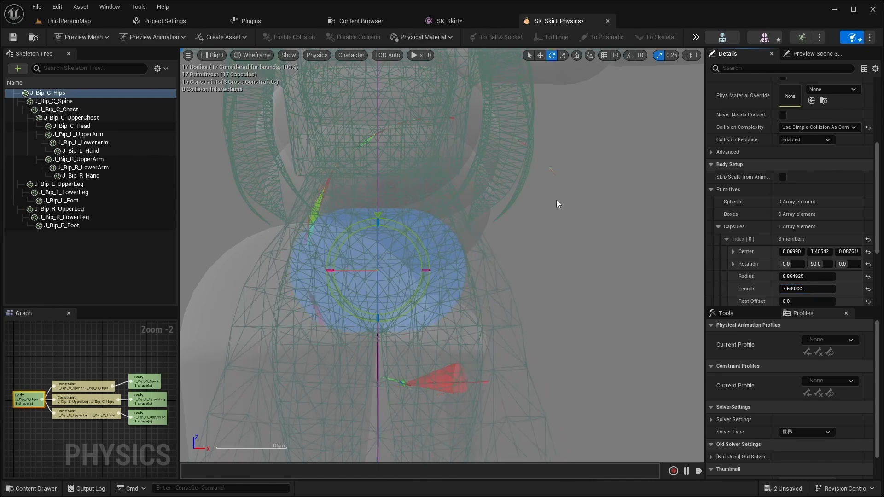
- Move the hips capsule in the Front view to center it within the pelvis, at about 0.07, -0.73, -1.77, and check it in the Right view
{"action": "left_click", "coordinate": [216, 55]}
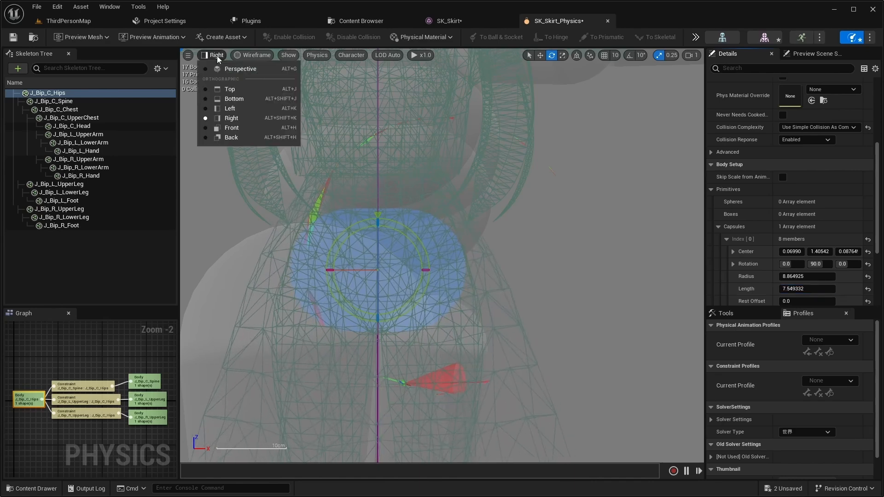
{"action": "left_click", "coordinate": [231, 127]}
{"action": "scroll", "coordinate": [393, 211], "scroll_direction": "up", "scroll_amount": 1}
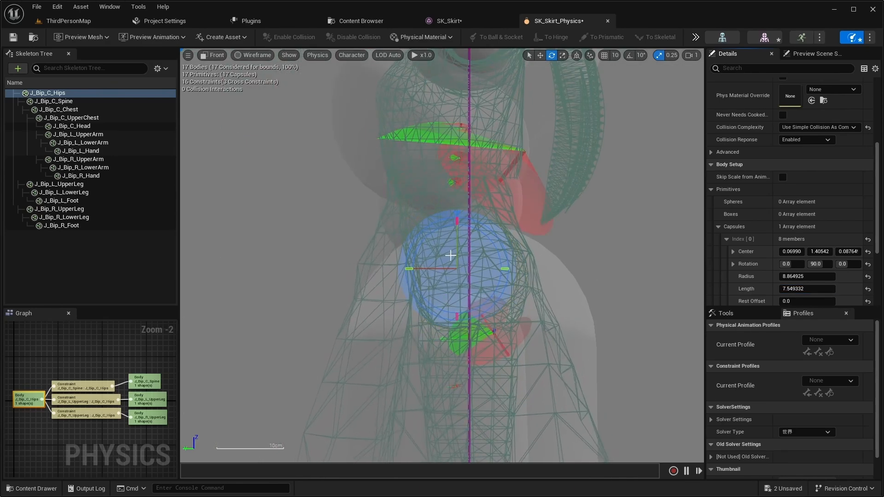
{"action": "left_click", "coordinate": [541, 56]}
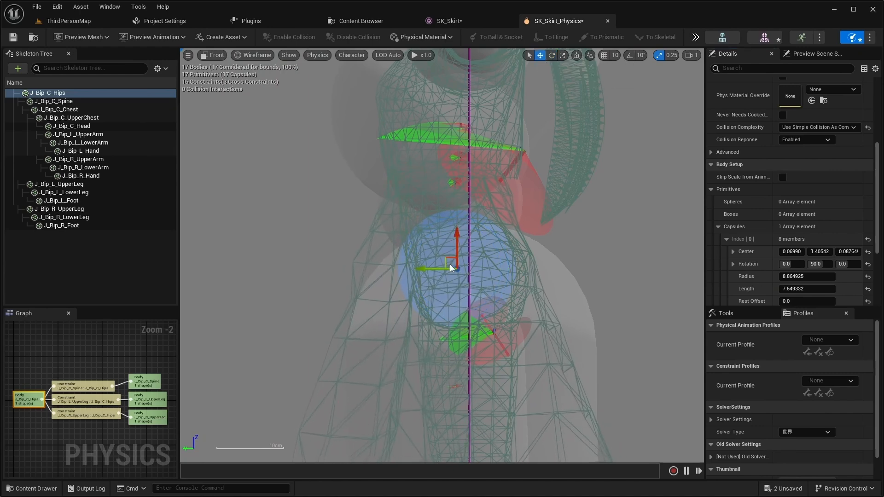
{"action": "left_click_drag", "start_coordinate": [449, 260], "coordinate": [464, 268]}
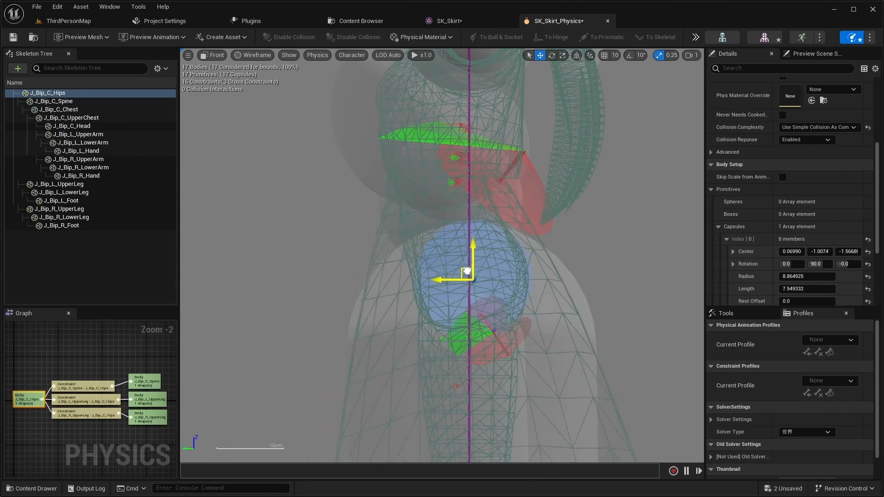
{"action": "mouse_move", "coordinate": [477, 263]}
{"action": "left_mouse_down"}
{"action": "mouse_move", "coordinate": [497, 253]}
{"action": "mouse_move", "coordinate": [467, 273]}
{"action": "left_mouse_up"}
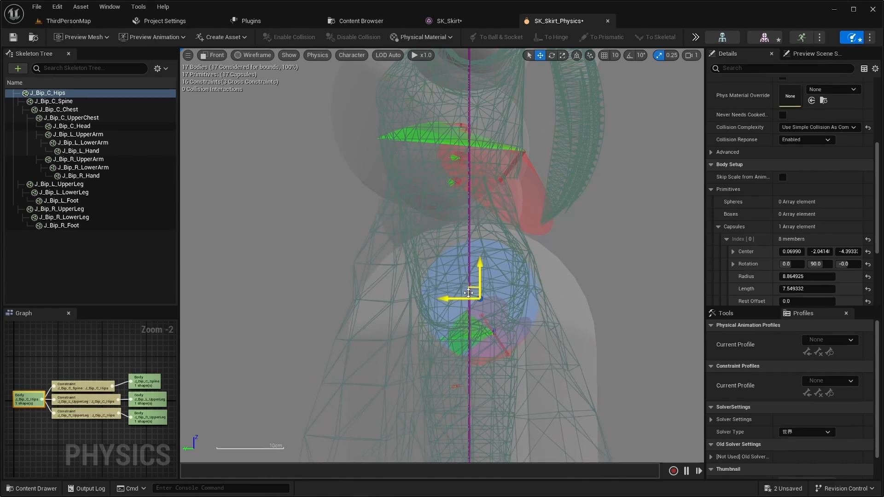
{"action": "left_click_drag", "start_coordinate": [467, 293], "coordinate": [459, 274]}
{"action": "left_click", "coordinate": [212, 54]}
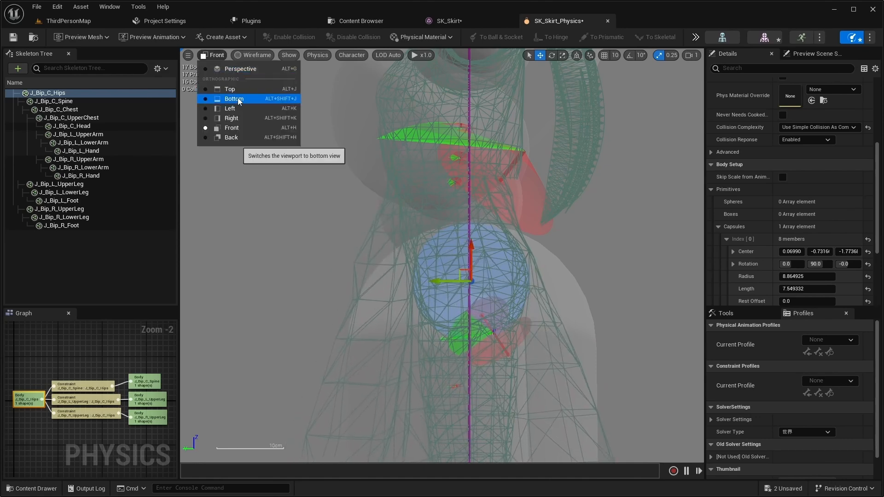
{"action": "left_click", "coordinate": [233, 118]}
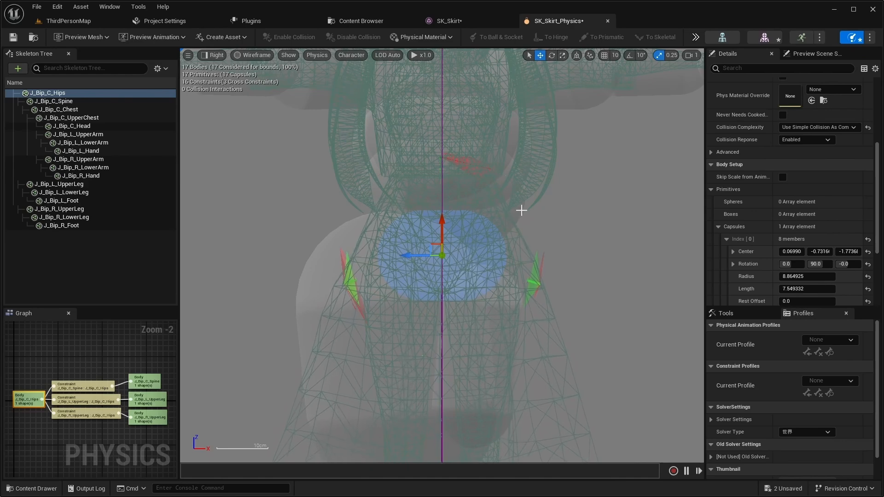
{"action": "scroll", "coordinate": [521, 210], "scroll_direction": "down", "scroll_amount": 3}
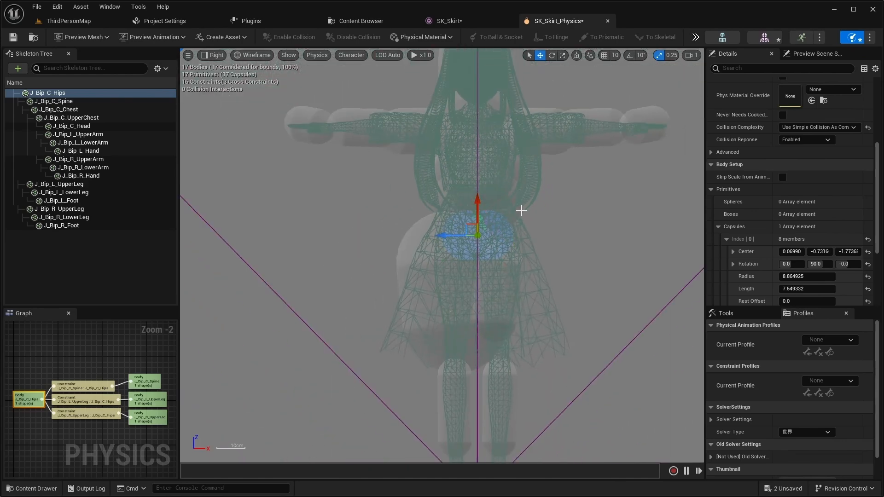
{"action": "right_click_drag", "start_coordinate": [560, 197], "coordinate": [535, 241]}
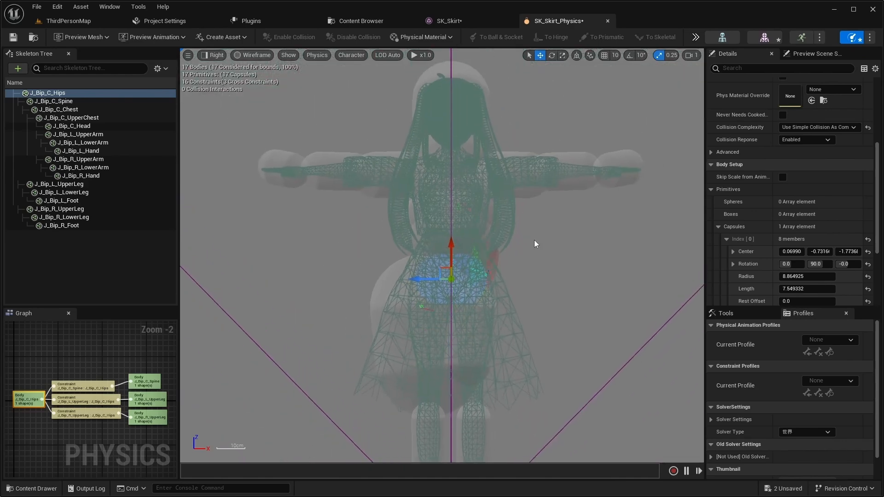